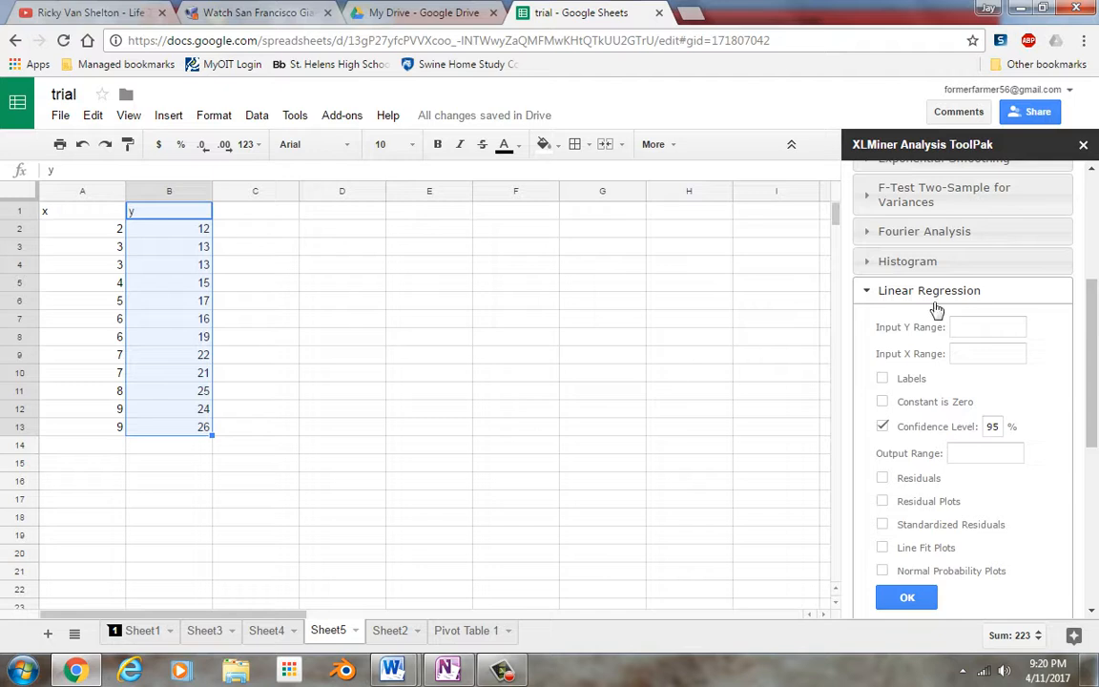
Run a linear regression with labels on Y range B1:B13 and X range A1:A13, output to F1, including residuals and residual plots
{"action": "left_click", "coordinate": [956, 327]}
{"action": "left_click_drag", "start_coordinate": [86, 210], "coordinate": [112, 441]}
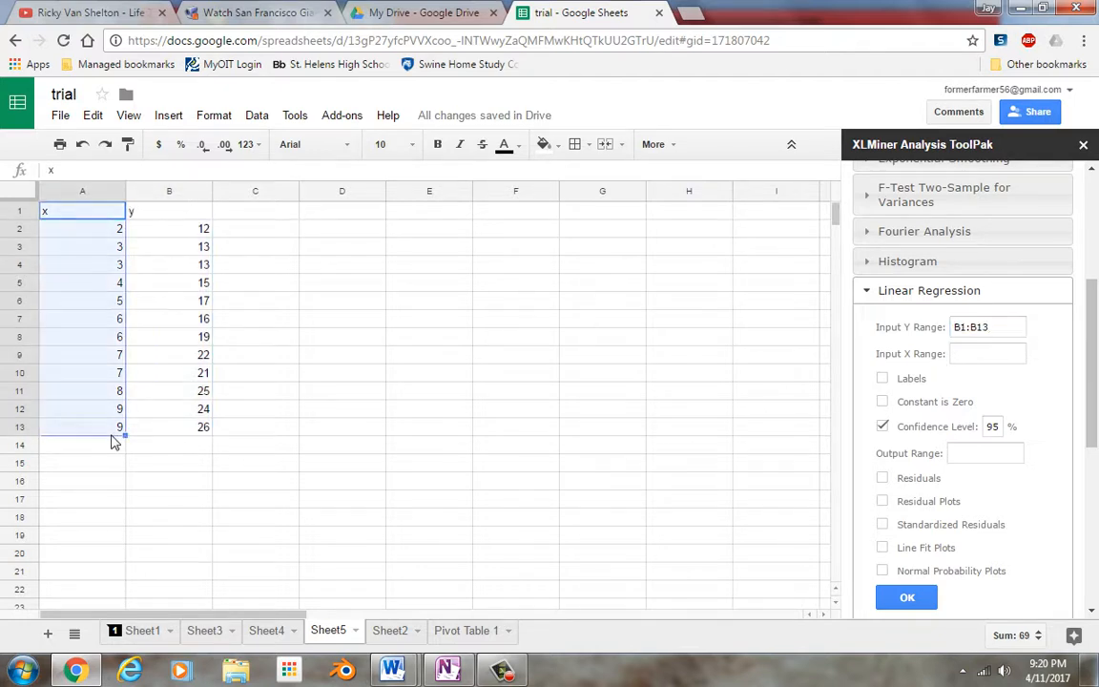
{"action": "left_click", "coordinate": [1014, 353]}
{"action": "left_click", "coordinate": [481, 210]}
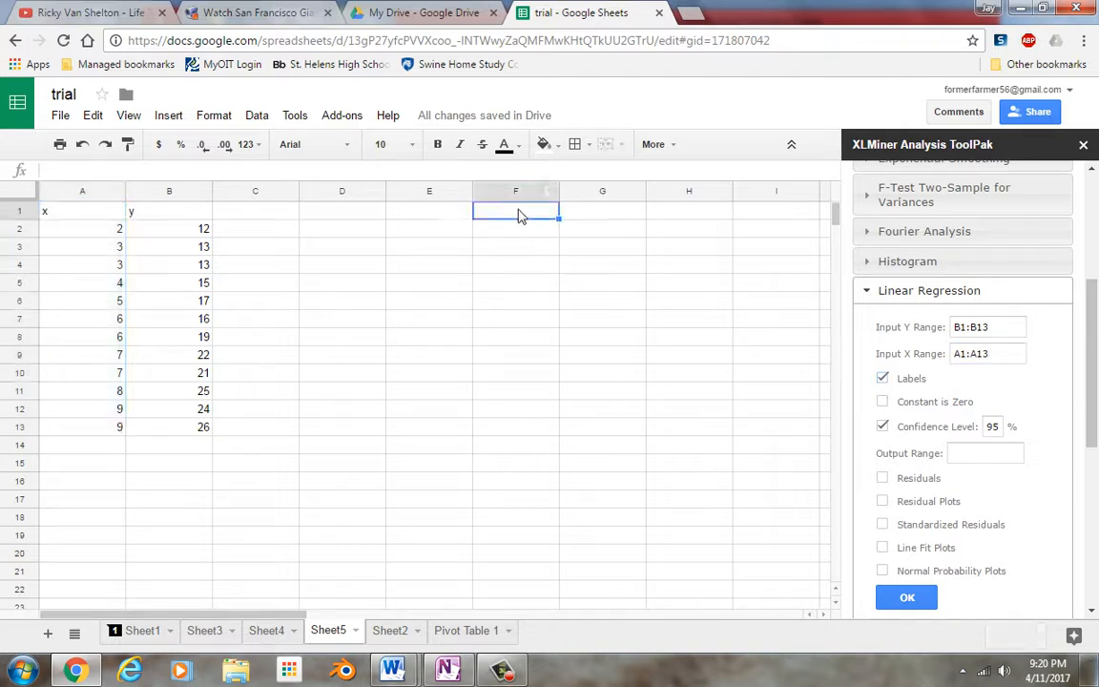
{"action": "left_click", "coordinate": [963, 456]}
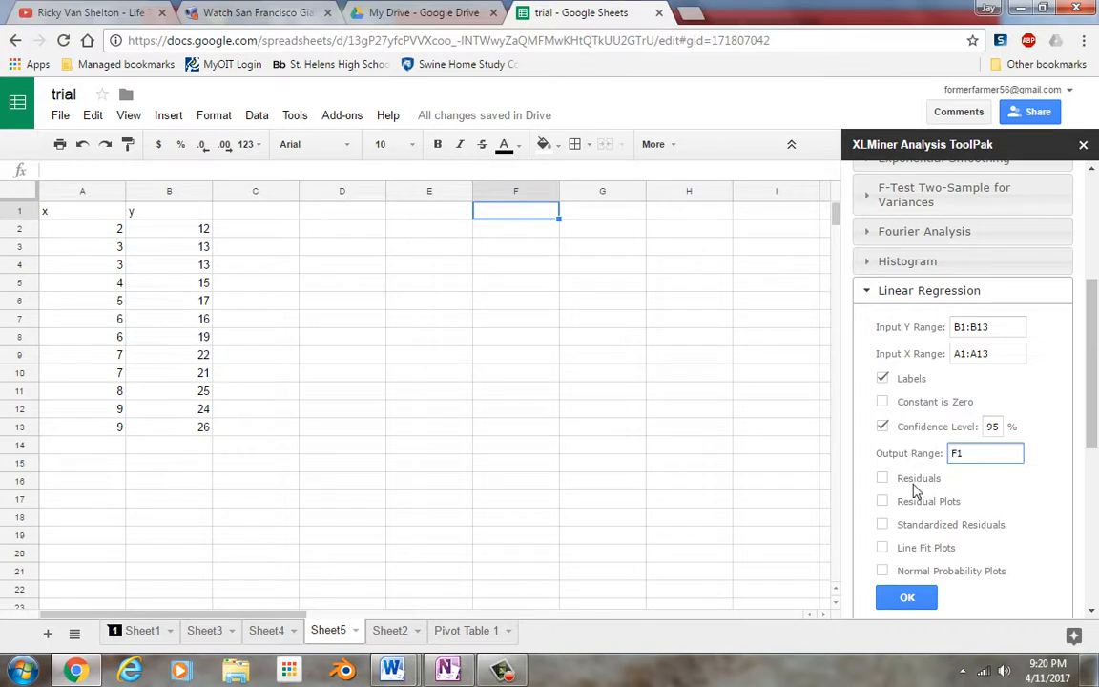
{"action": "left_click", "coordinate": [882, 479]}
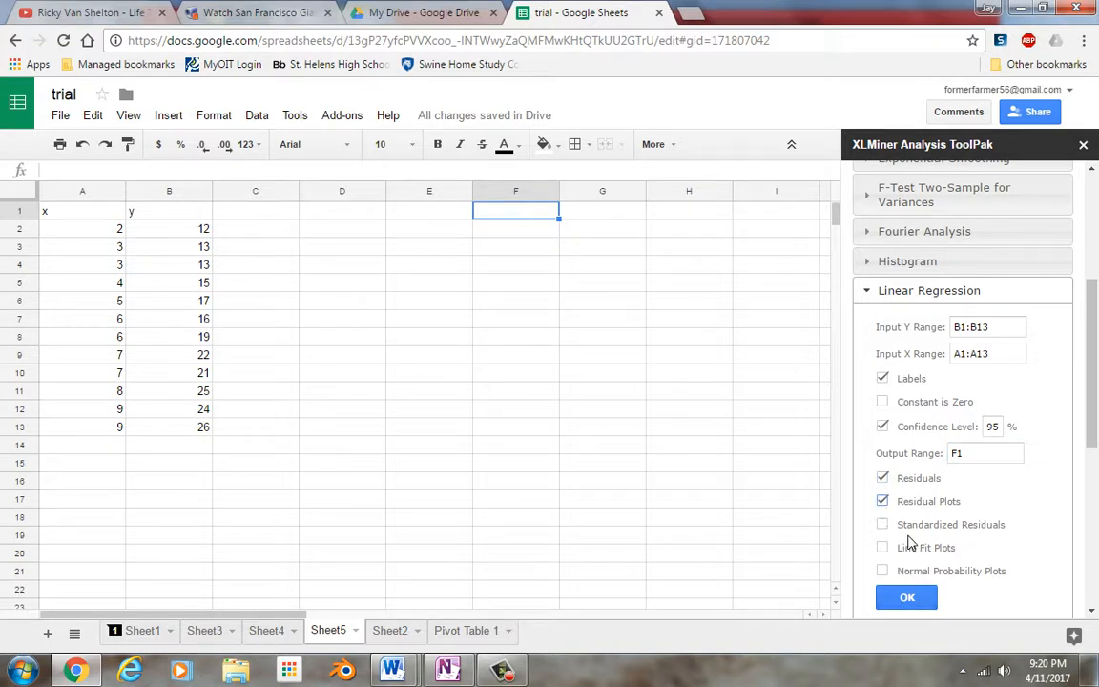
{"action": "left_click", "coordinate": [909, 607]}
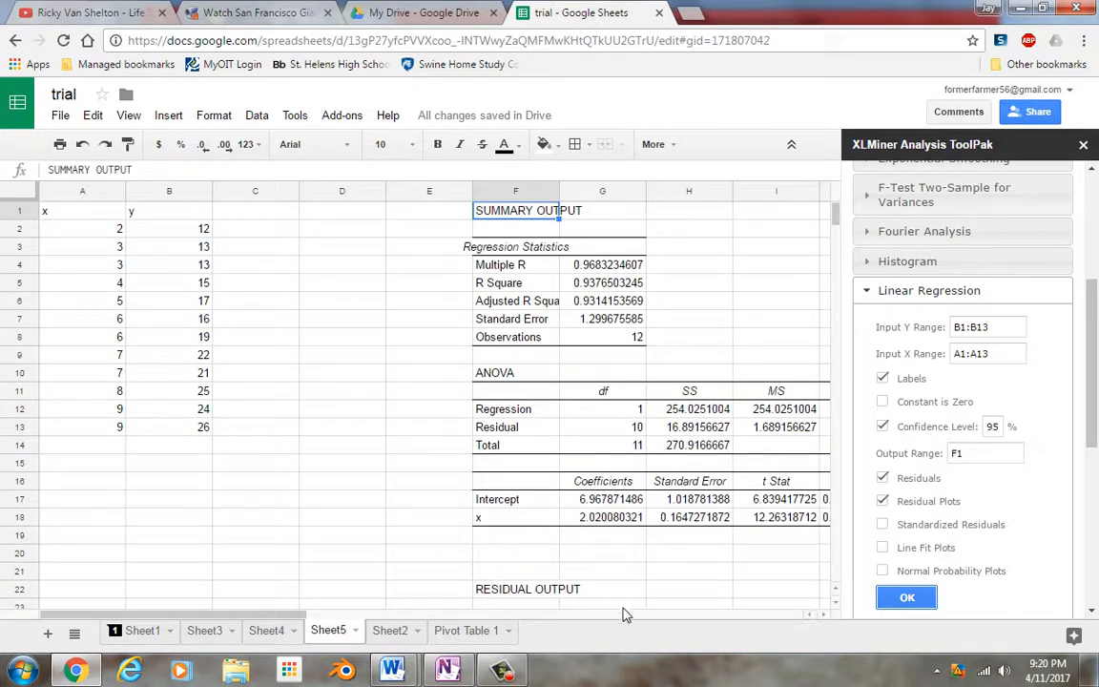
Examine the regression output: Significance F, Multiple R, R Square, the x coefficient and the residual plot
{"action": "left_click", "coordinate": [827, 616]}
{"action": "left_click", "coordinate": [827, 615]}
{"action": "left_click", "coordinate": [827, 615]}
{"action": "left_click", "coordinate": [827, 615]}
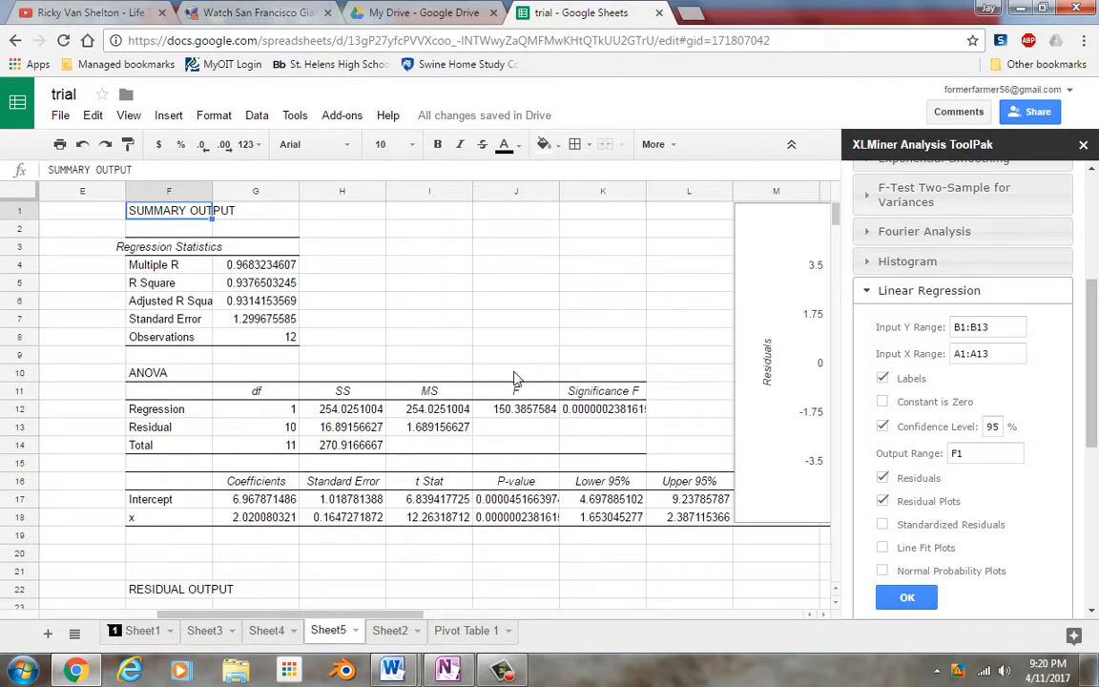
{"action": "left_click", "coordinate": [603, 413]}
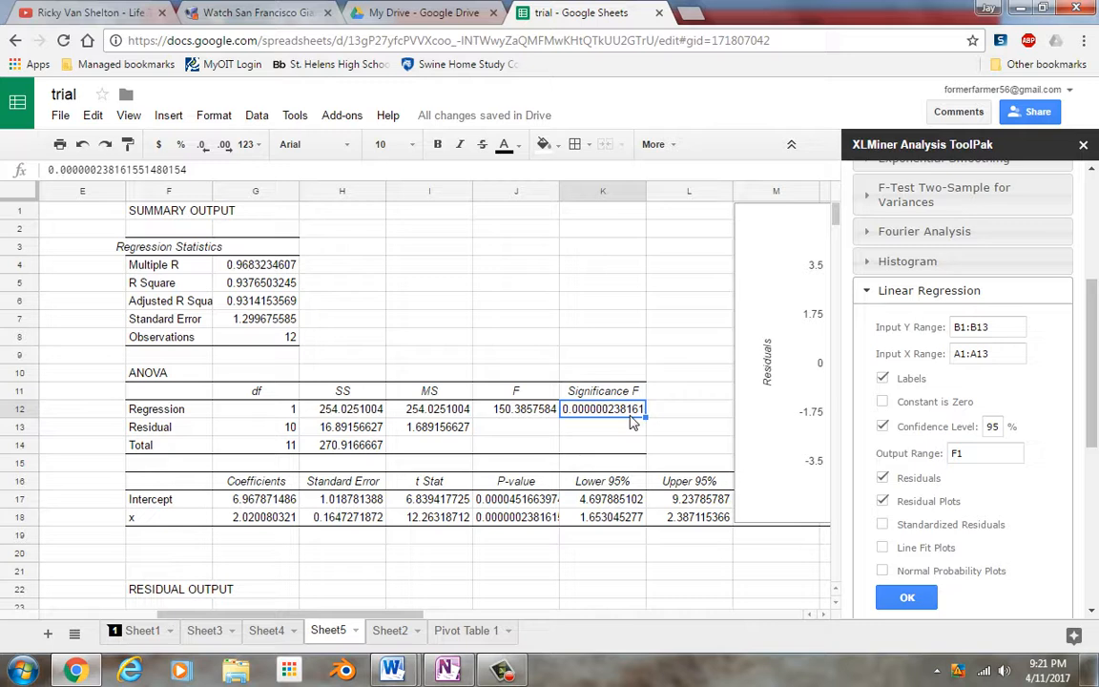
{"action": "left_click", "coordinate": [246, 267]}
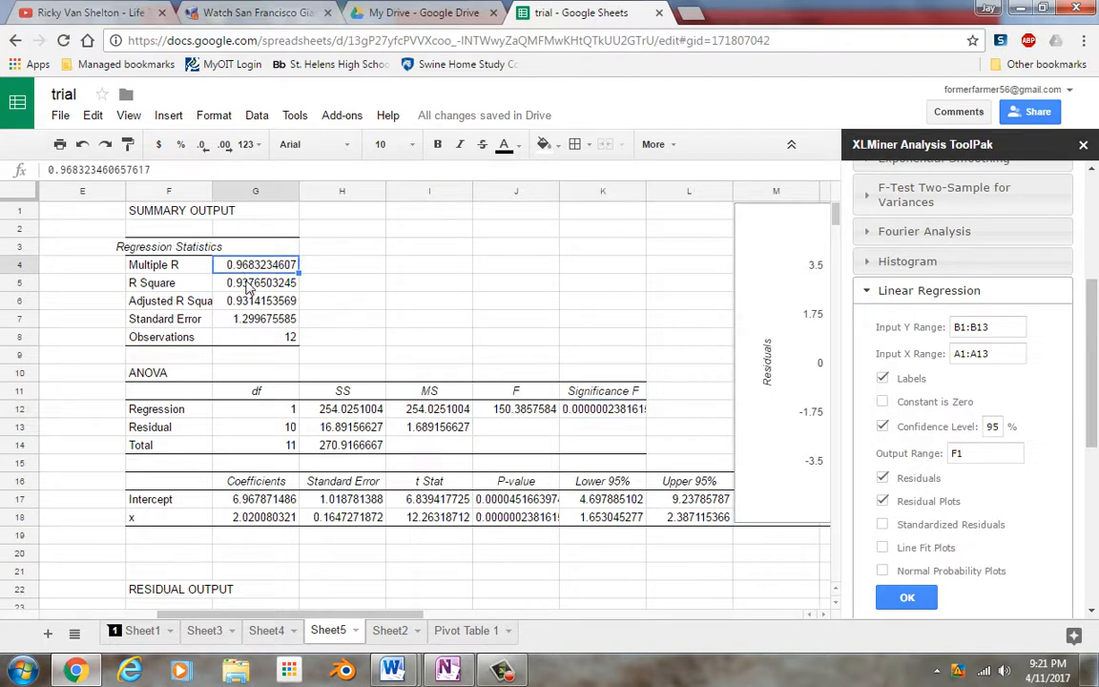
{"action": "left_click", "coordinate": [246, 287]}
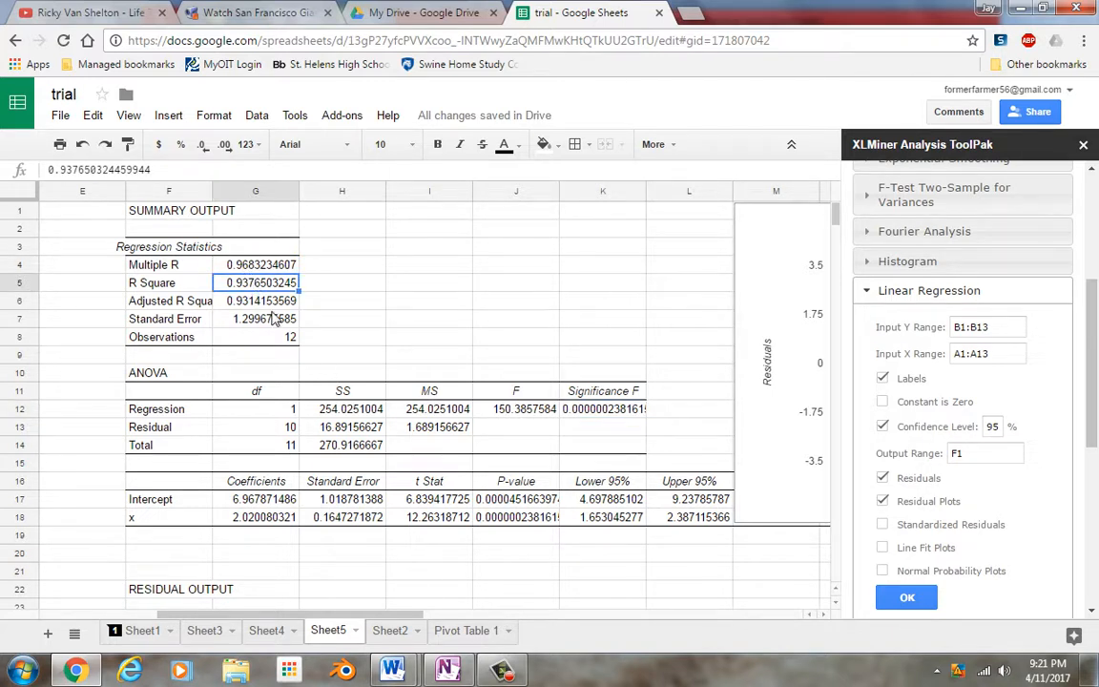
{"action": "left_click", "coordinate": [247, 521]}
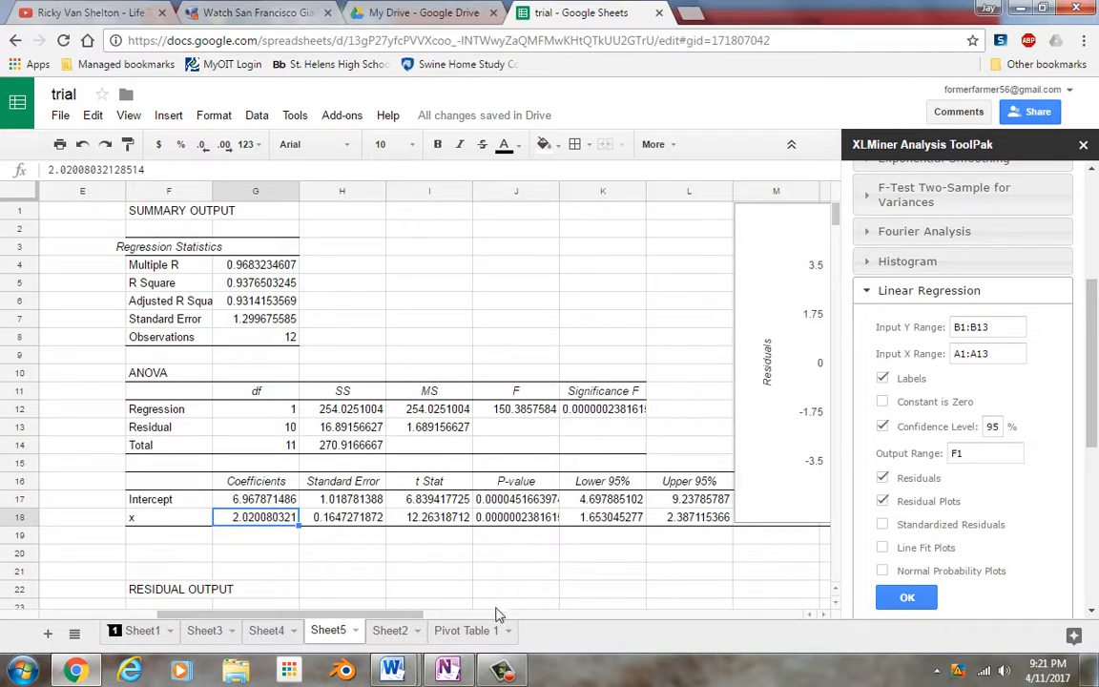
{"action": "left_click_drag", "start_coordinate": [434, 612], "coordinate": [614, 634]}
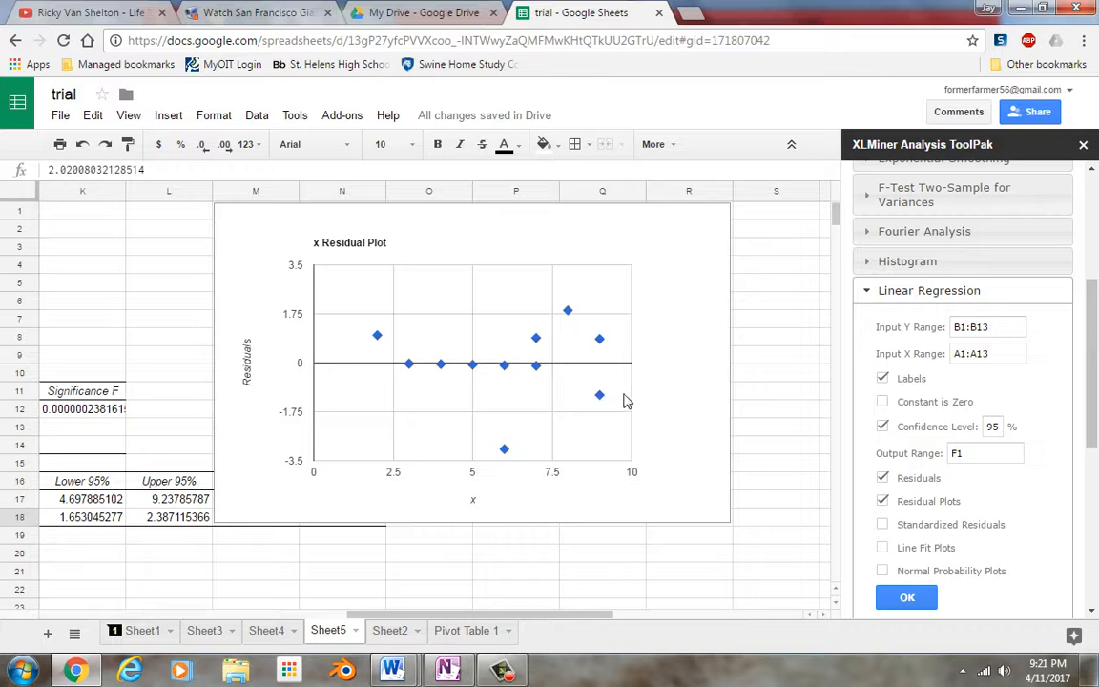
Insert a scatter chart of the x and y data in A1:B13
{"action": "left_click_drag", "start_coordinate": [486, 618], "coordinate": [209, 562]}
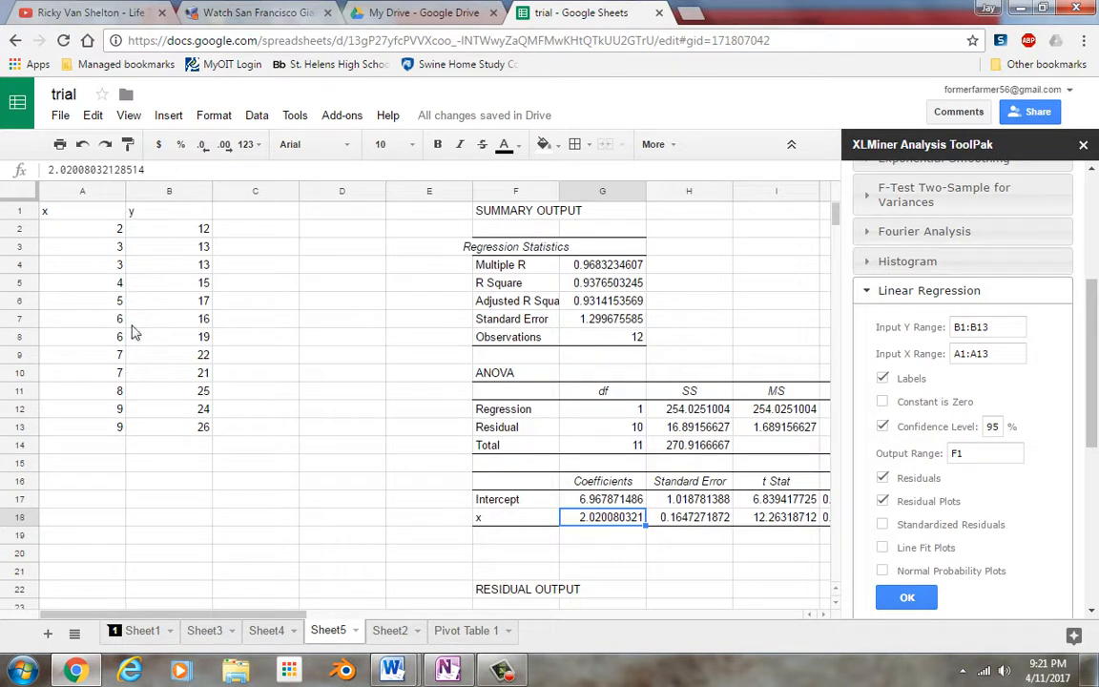
{"action": "left_click_drag", "start_coordinate": [100, 212], "coordinate": [203, 431]}
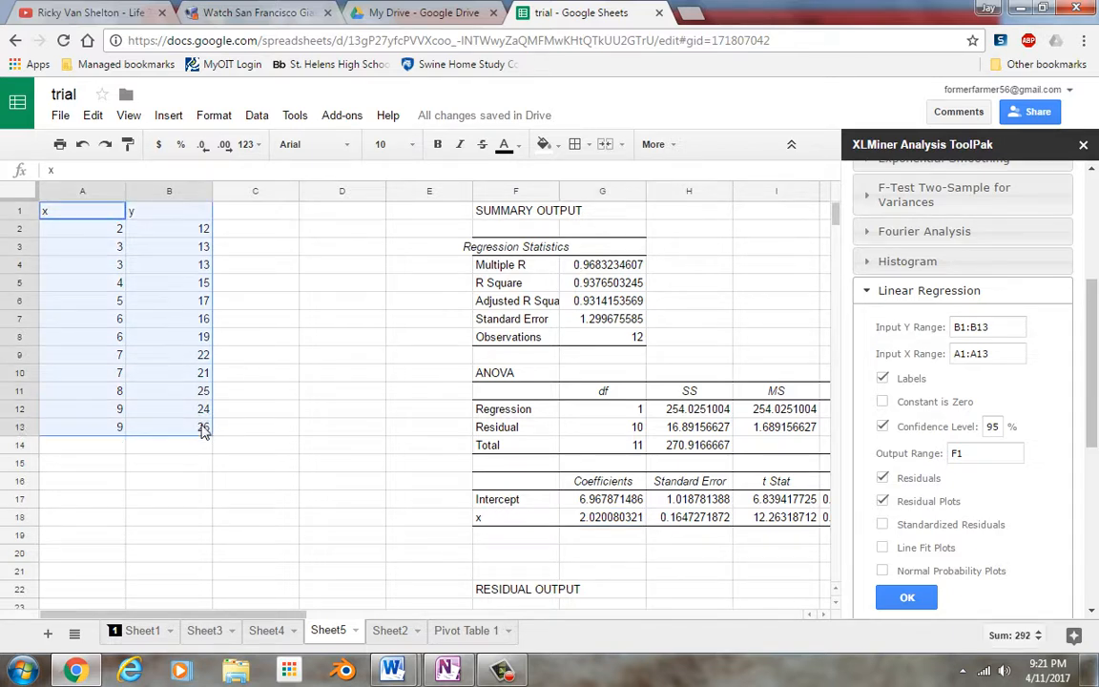
{"action": "left_click", "coordinate": [181, 119]}
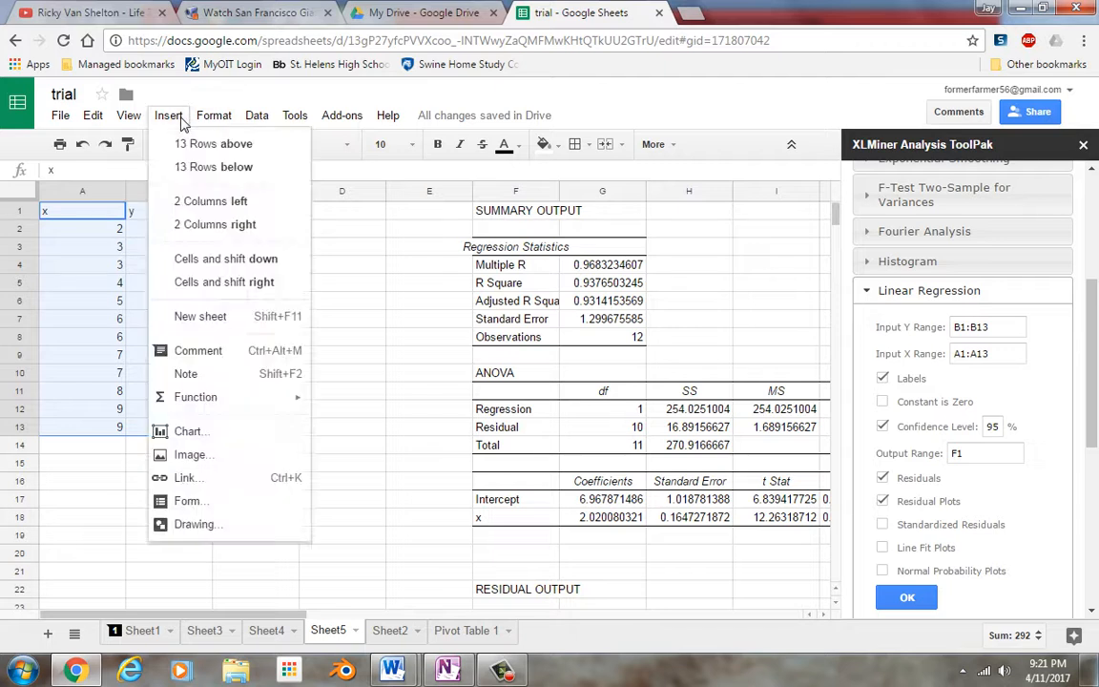
{"action": "left_click", "coordinate": [254, 437]}
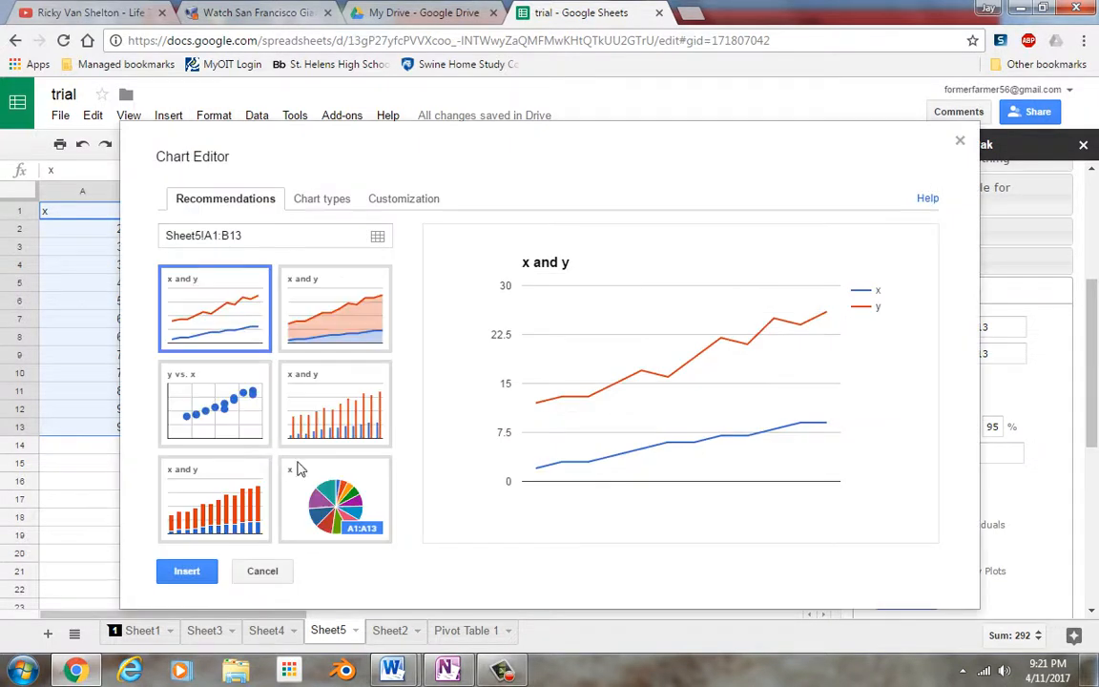
{"action": "left_click", "coordinate": [333, 201]}
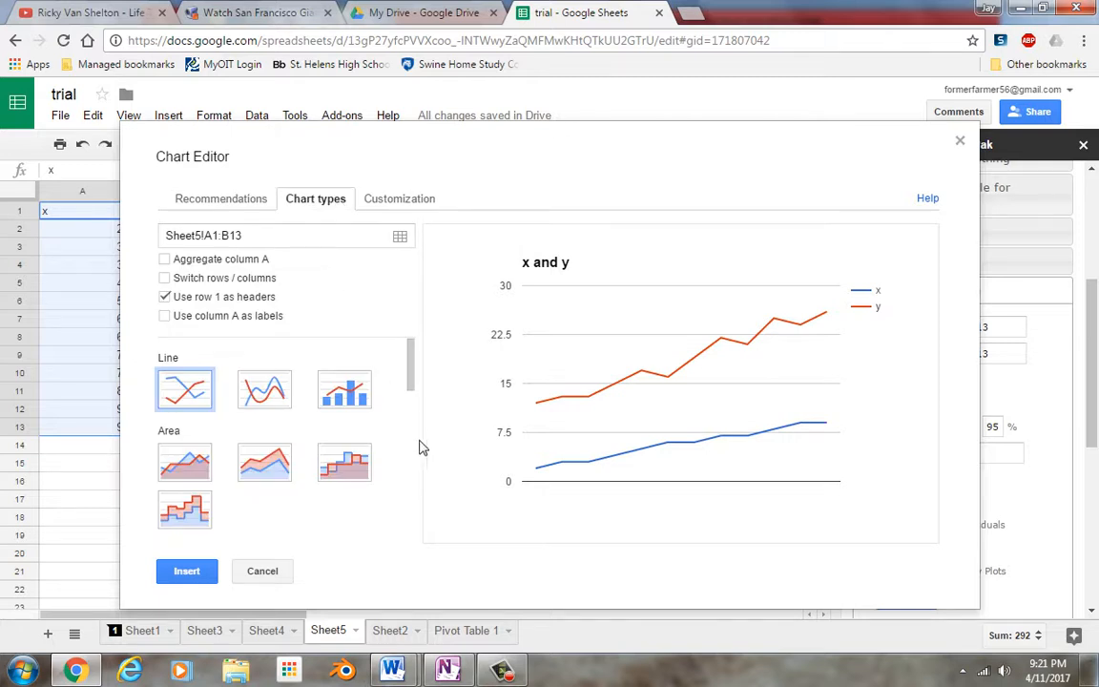
{"action": "scroll", "coordinate": [417, 477], "scroll_direction": "down", "scroll_amount": 4}
{"action": "left_click", "coordinate": [164, 446]}
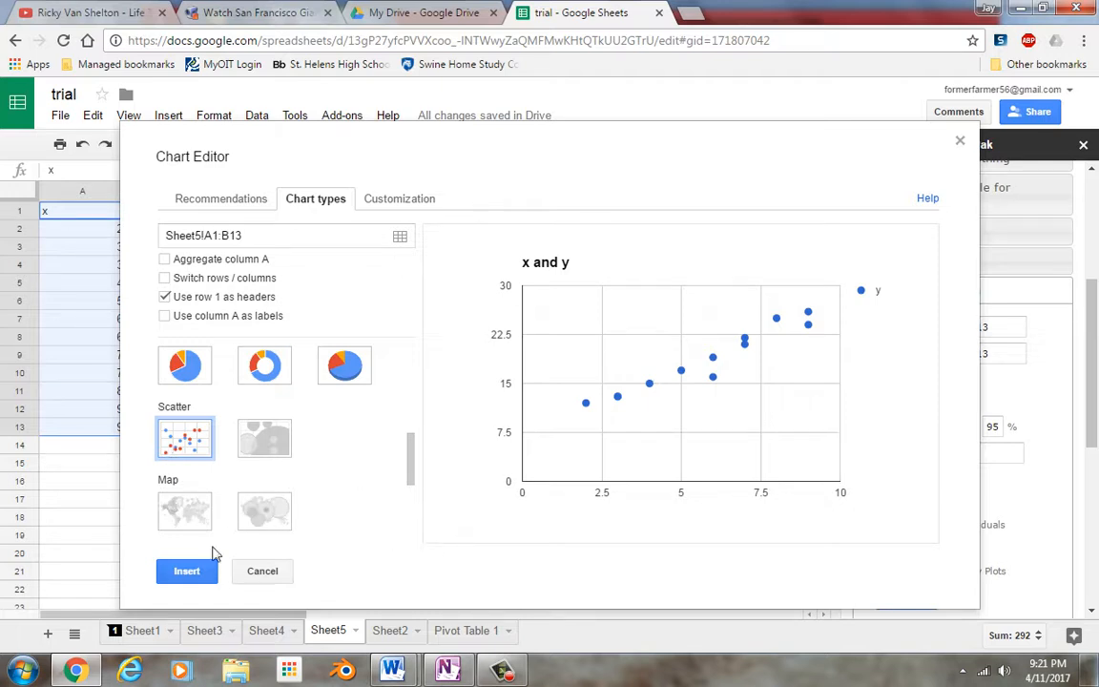
{"action": "left_click", "coordinate": [200, 572]}
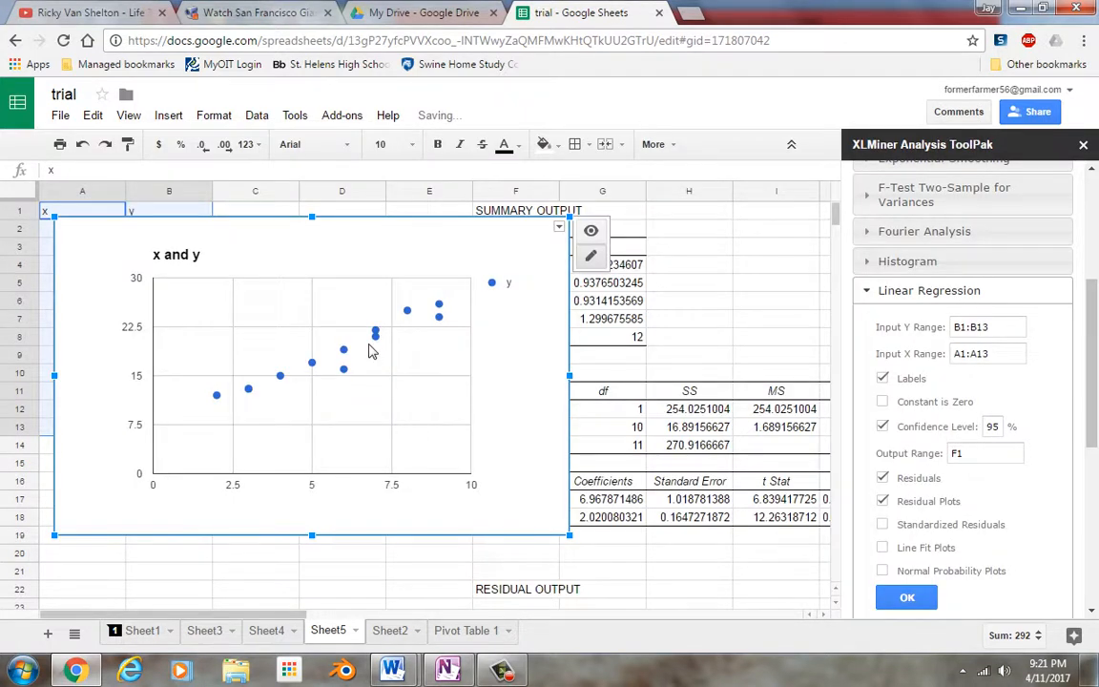
Add a linear trendline to the y series of the scatter chart
{"action": "left_click", "coordinate": [589, 260]}
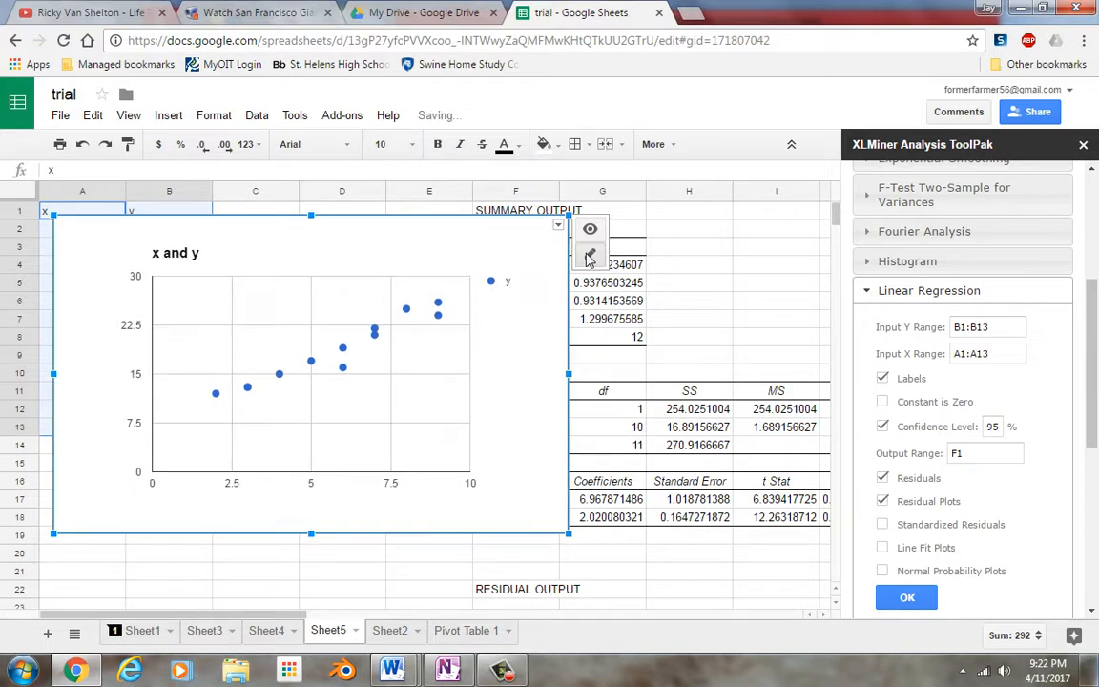
{"action": "right_click", "coordinate": [439, 313]}
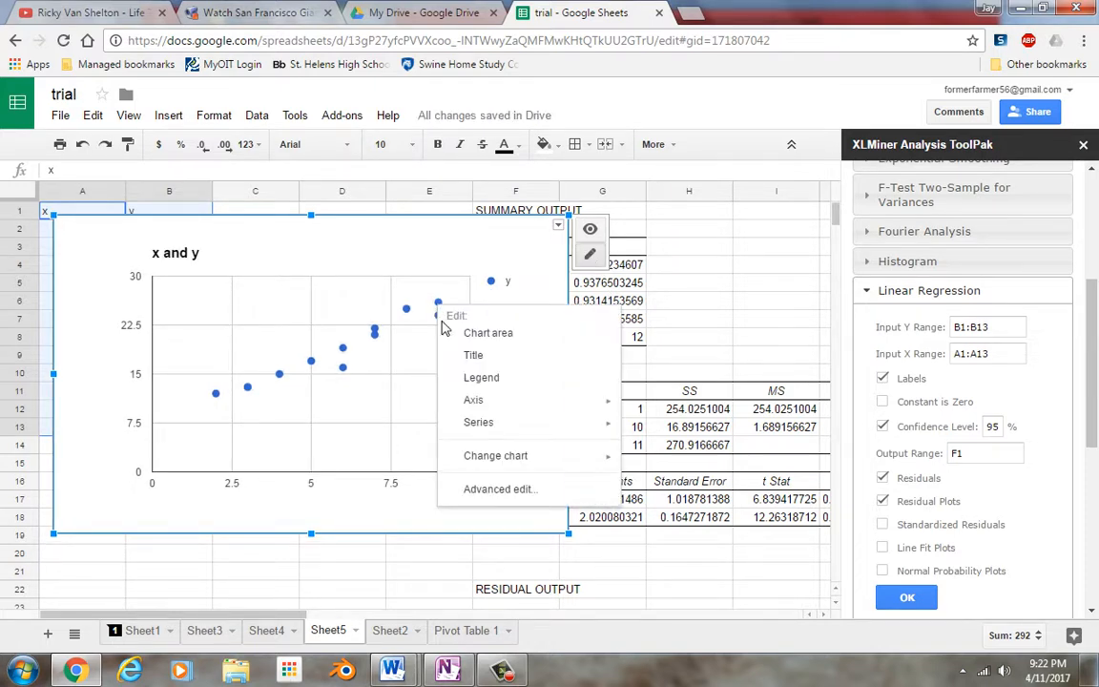
{"action": "left_click", "coordinate": [470, 491]}
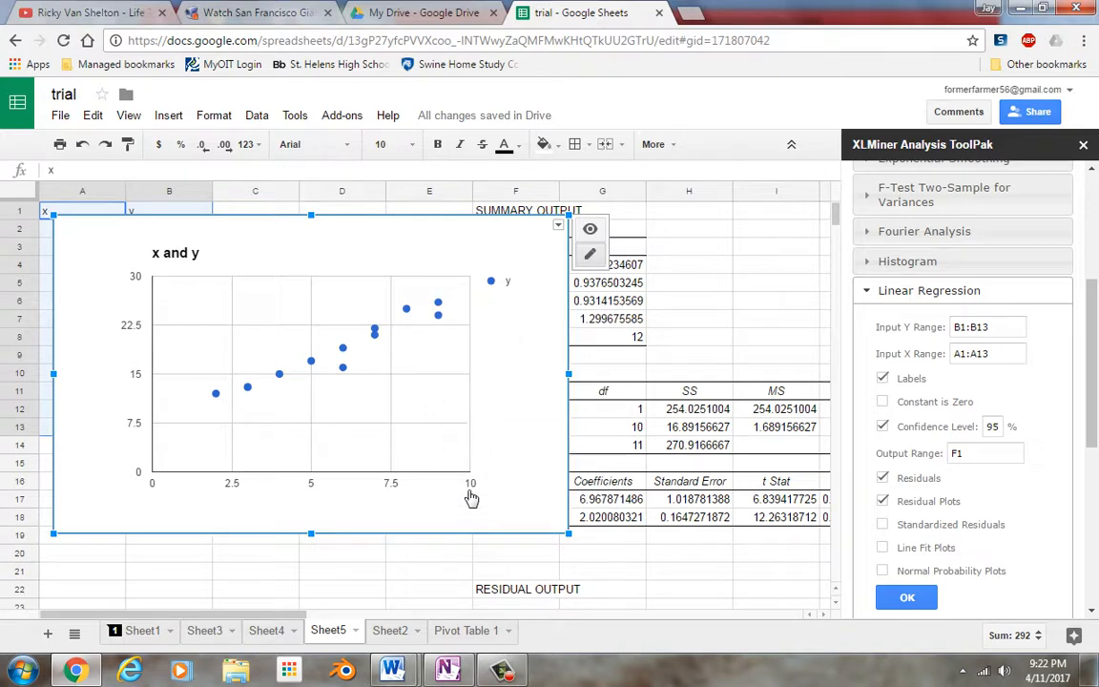
{"action": "left_click_drag", "start_coordinate": [412, 274], "coordinate": [415, 543]}
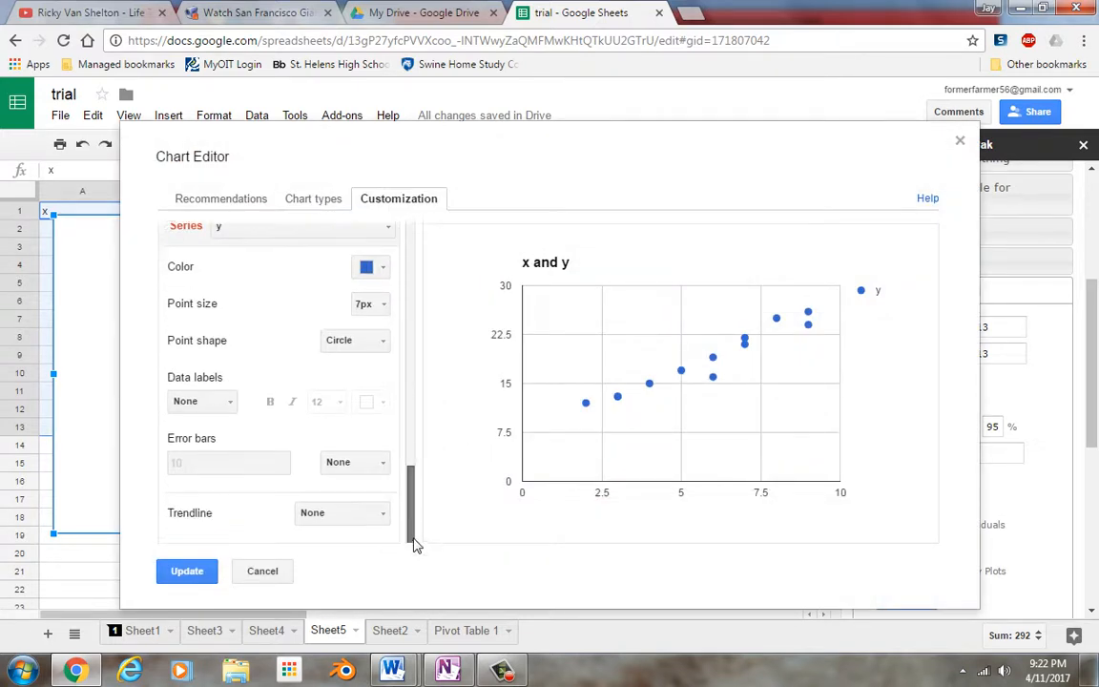
{"action": "left_click", "coordinate": [355, 516]}
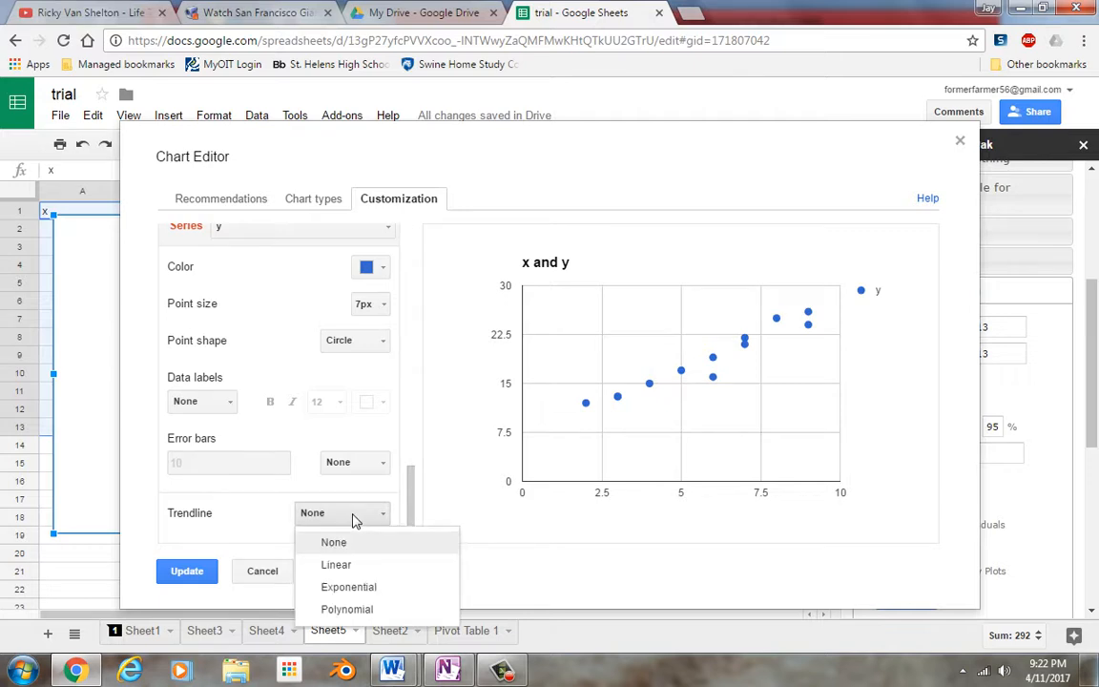
{"action": "left_click", "coordinate": [363, 564]}
Label the trendline with its equation, show R², and update the chart
{"action": "scroll", "coordinate": [409, 483], "scroll_direction": "down", "scroll_amount": 3}
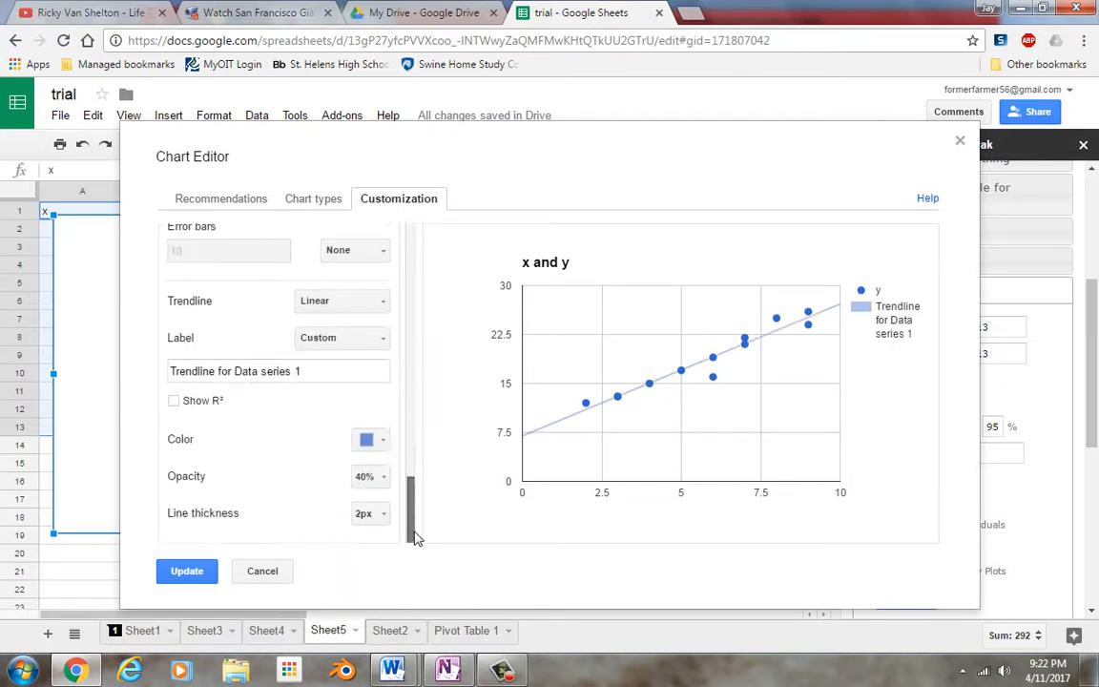
{"action": "left_click", "coordinate": [359, 338]}
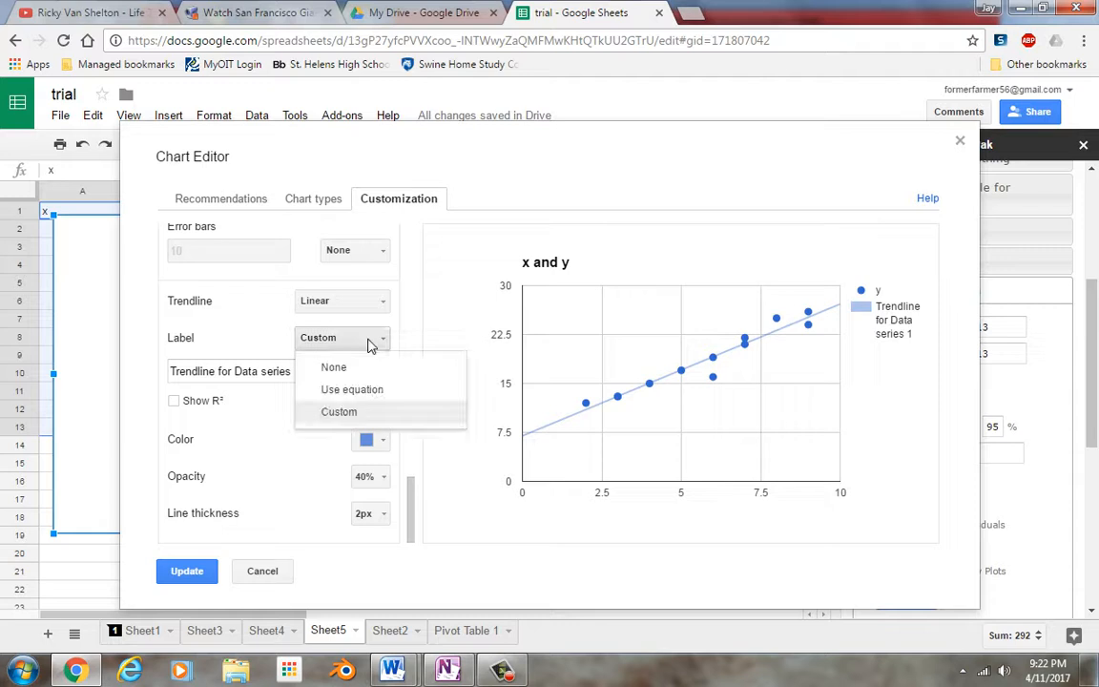
{"action": "left_click", "coordinate": [372, 390]}
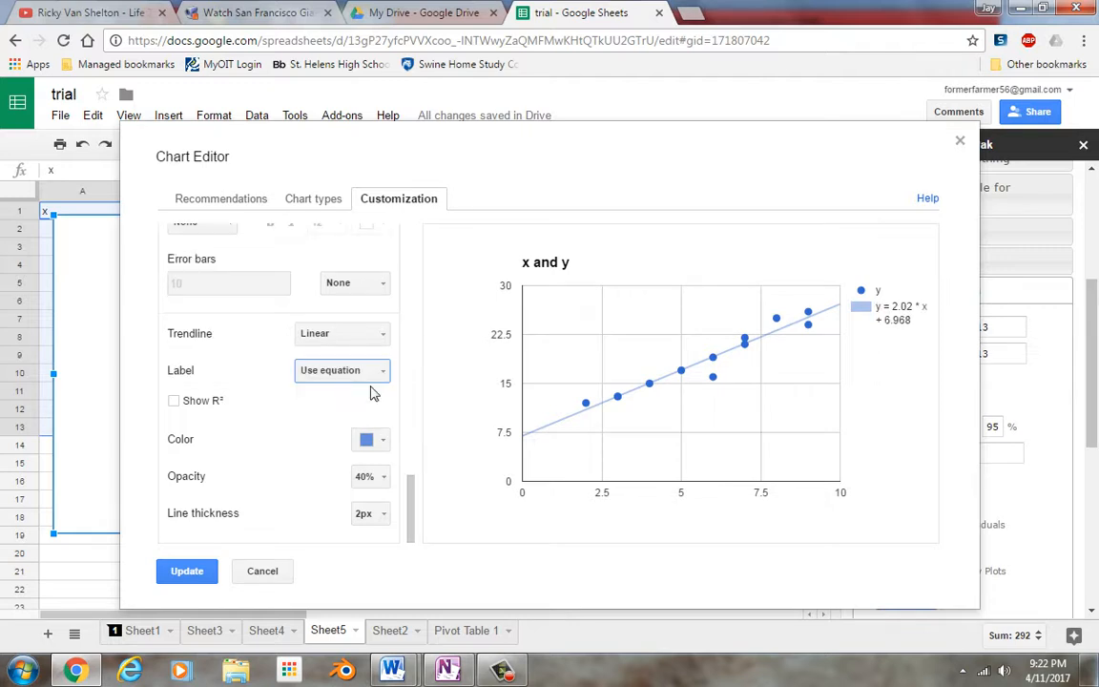
{"action": "left_click", "coordinate": [178, 405]}
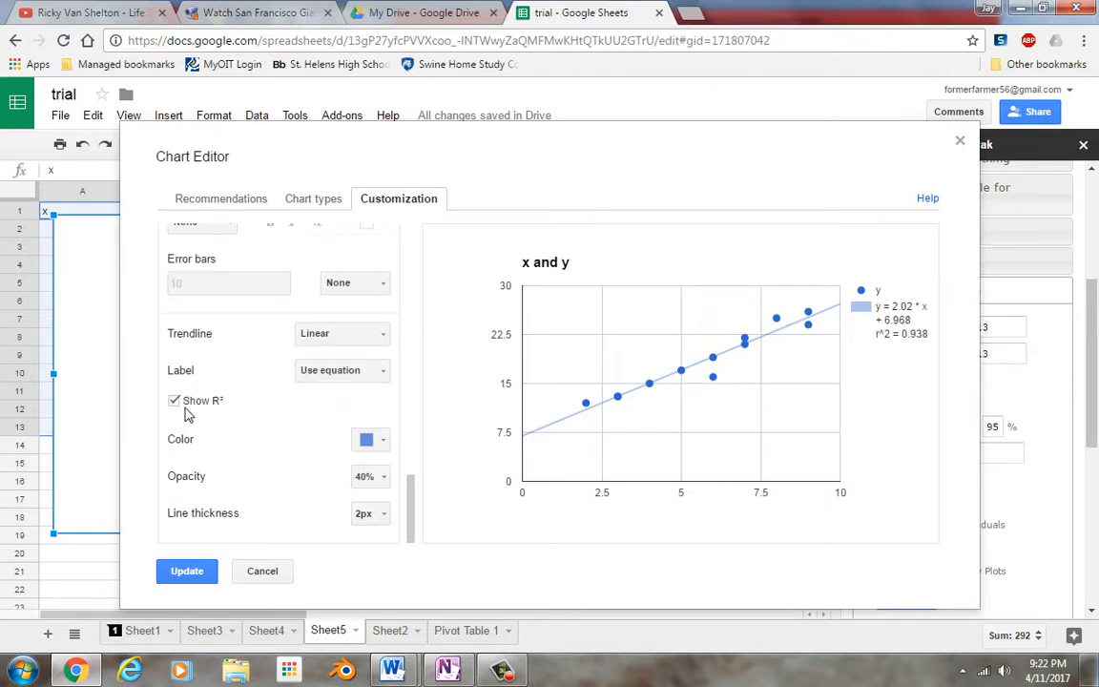
{"action": "left_click", "coordinate": [188, 570]}
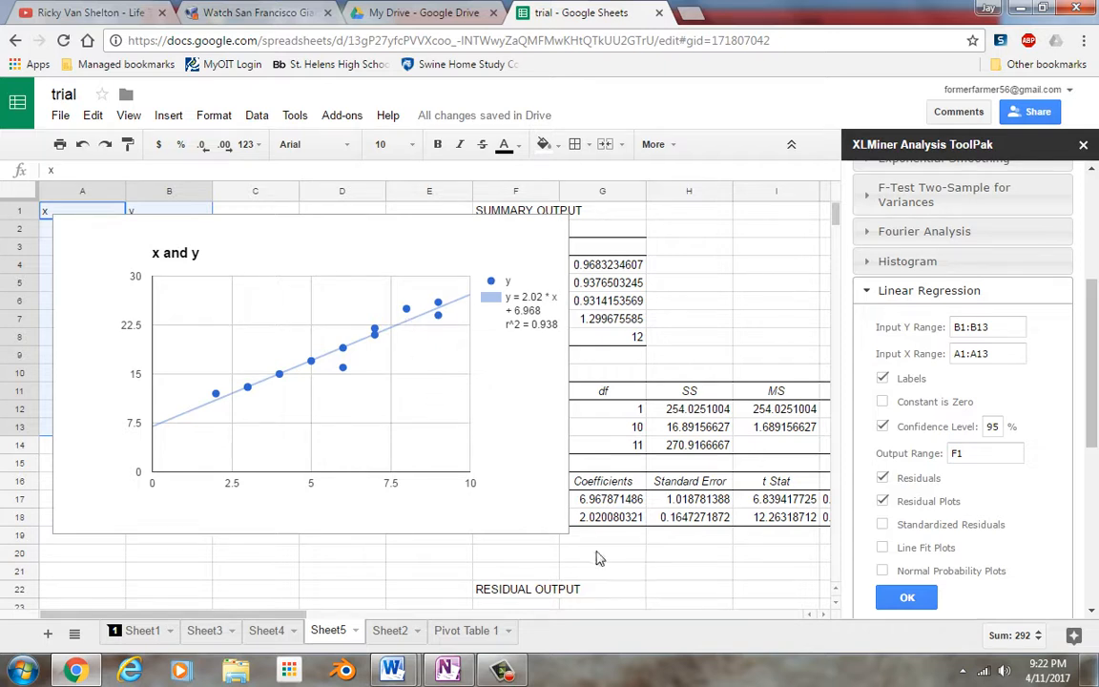
Review the residual output table and the x residual plot, then return to the scatter chart
{"action": "scroll", "coordinate": [628, 629], "scroll_direction": "right", "scroll_amount": 3}
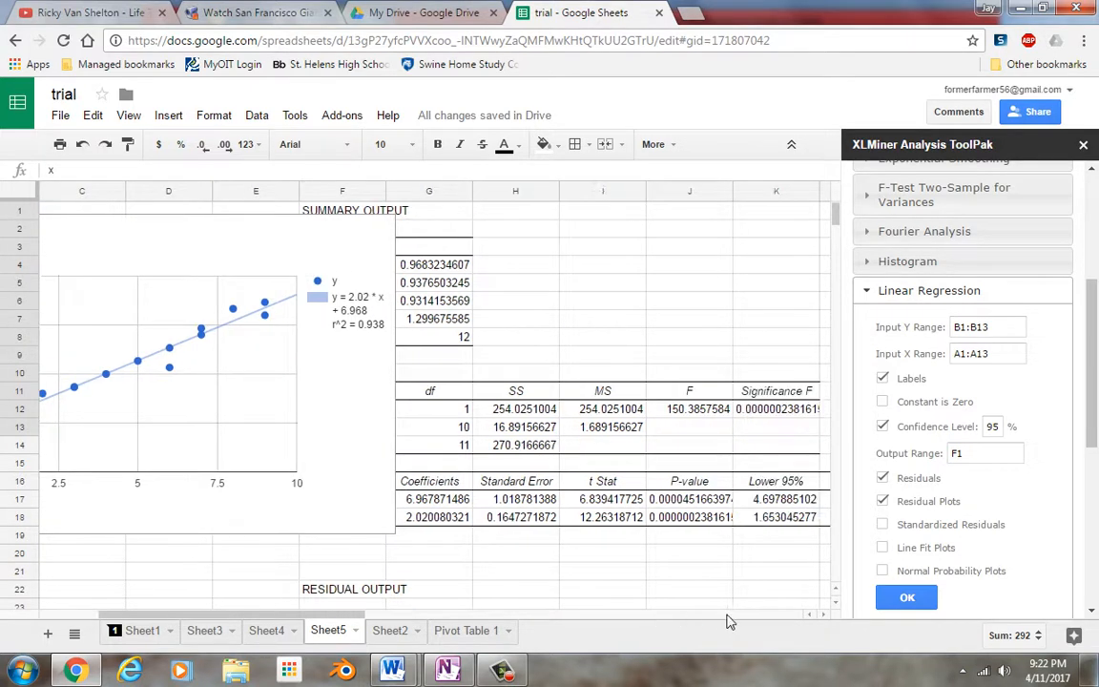
{"action": "scroll", "coordinate": [841, 228], "scroll_direction": "down", "scroll_amount": 10}
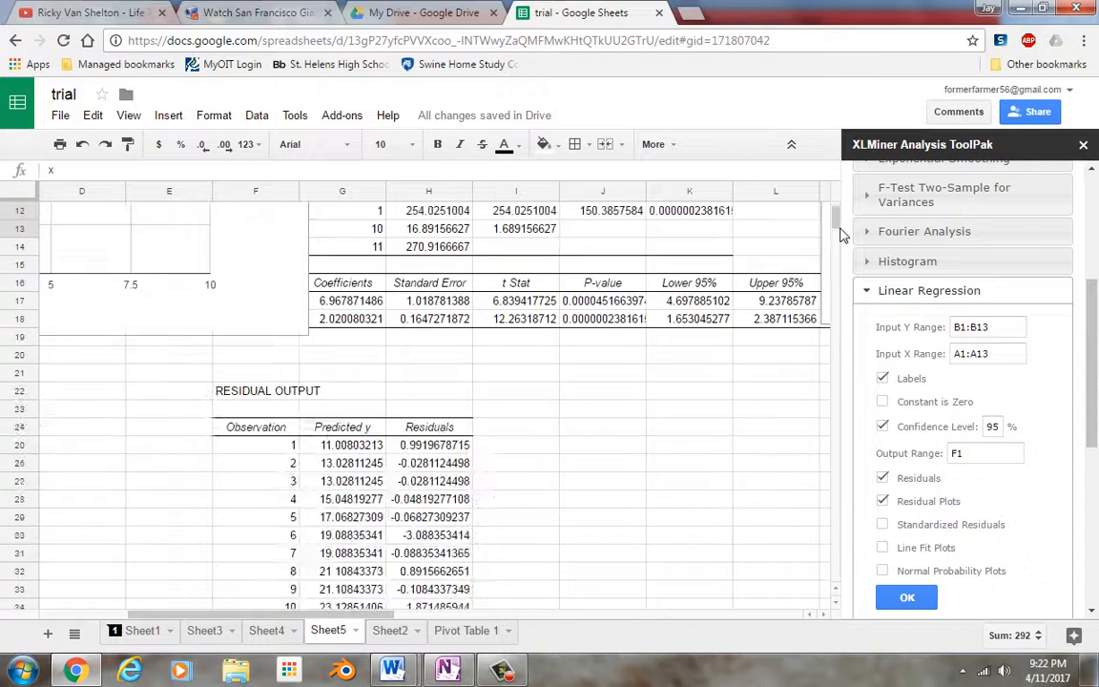
{"action": "scroll", "coordinate": [841, 229], "scroll_direction": "up", "scroll_amount": 10}
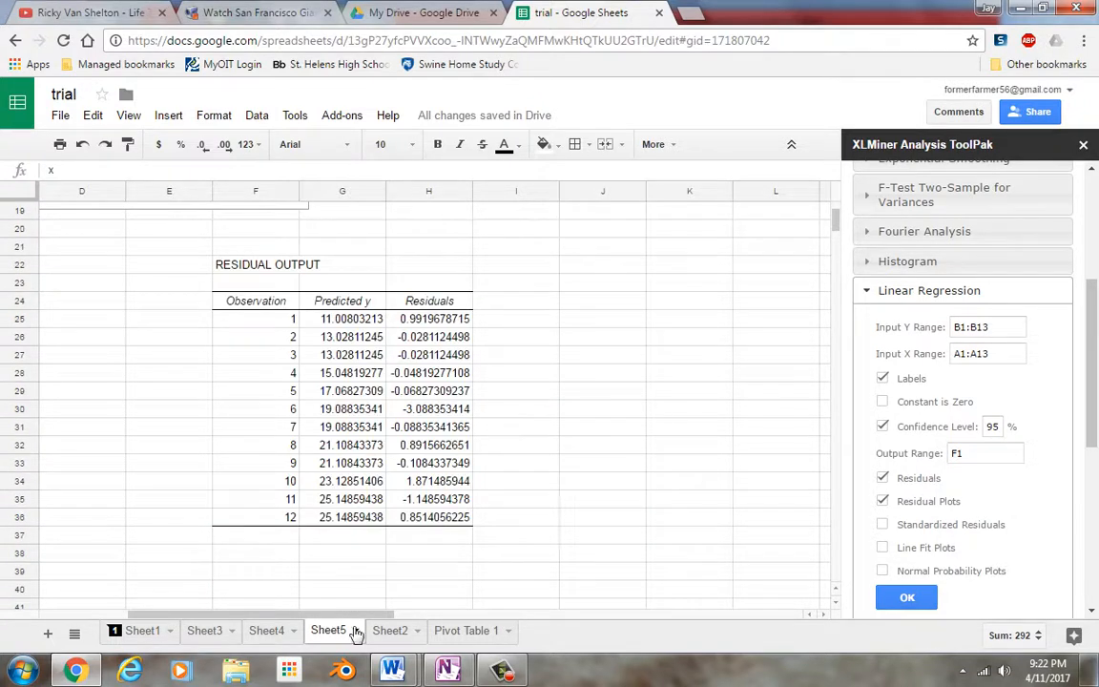
{"action": "left_click_drag", "start_coordinate": [373, 619], "coordinate": [607, 620]}
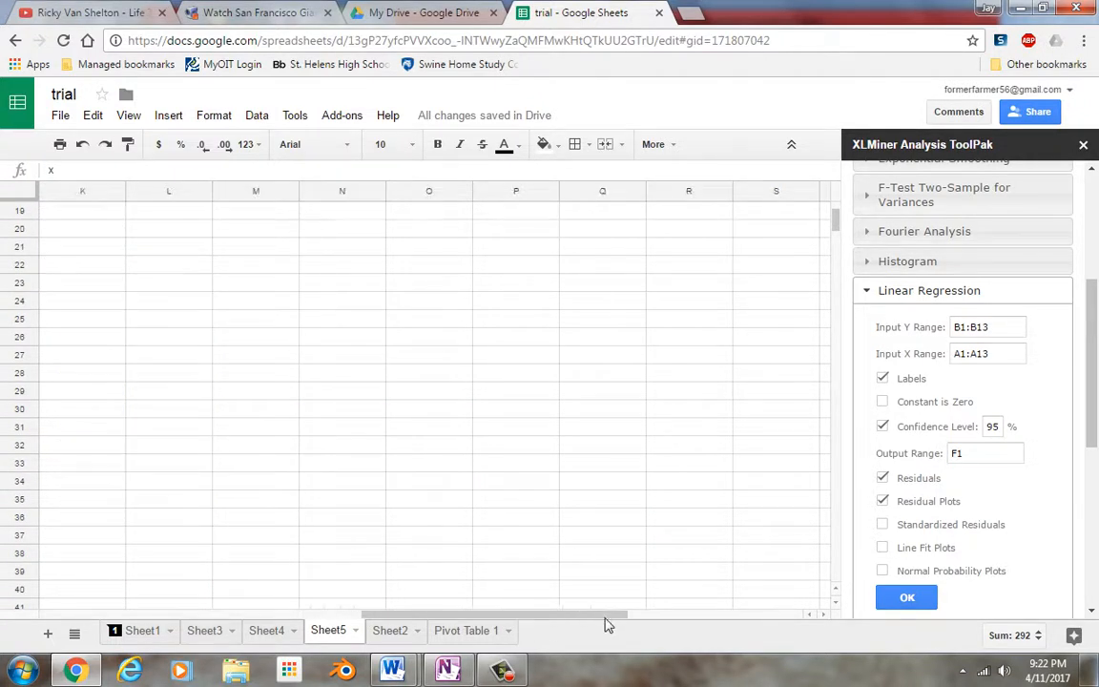
{"action": "scroll", "coordinate": [835, 214], "scroll_direction": "up", "scroll_amount": 6}
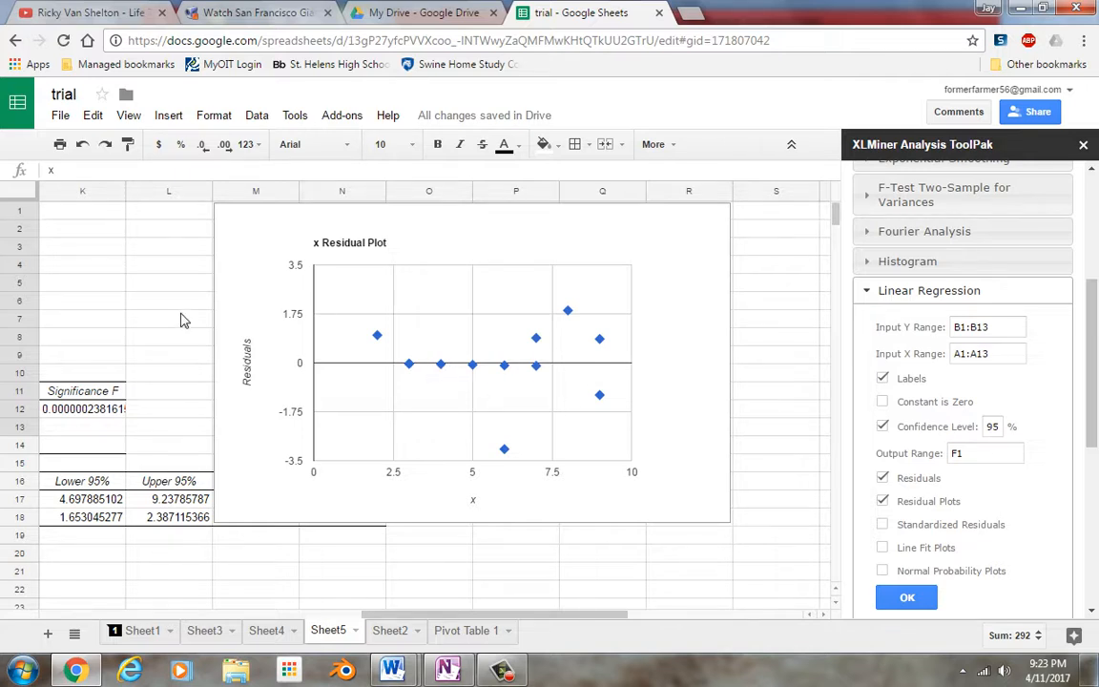
{"action": "left_click_drag", "start_coordinate": [397, 622], "coordinate": [96, 622]}
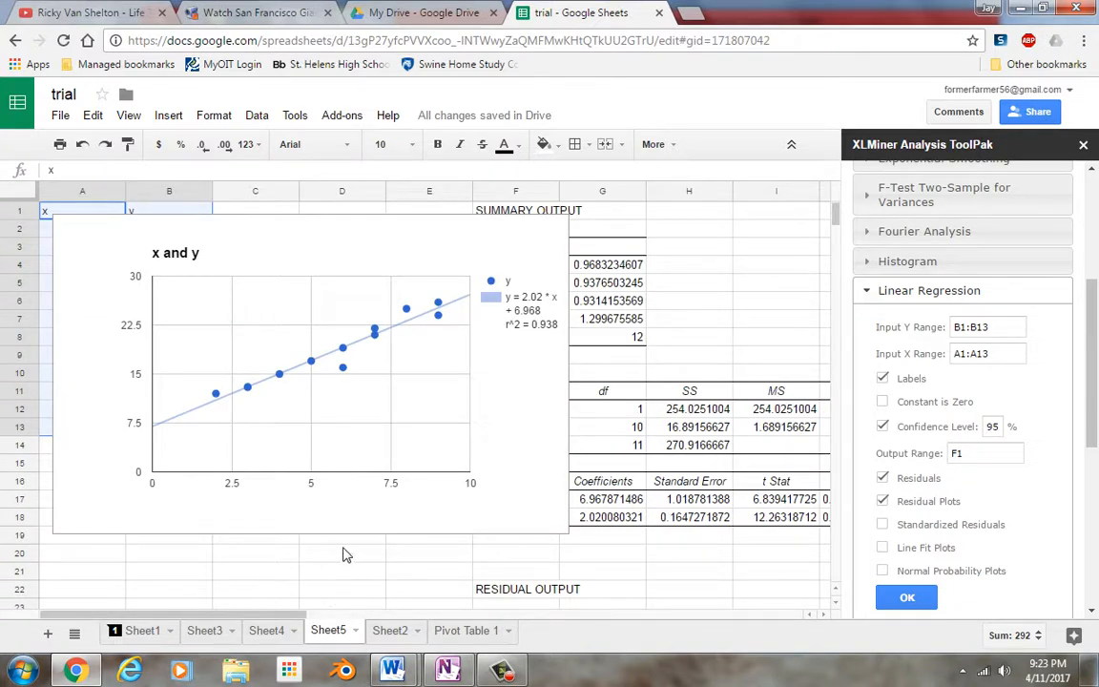
Add a new blank sheet to the spreadsheet
{"action": "left_click", "coordinate": [47, 630]}
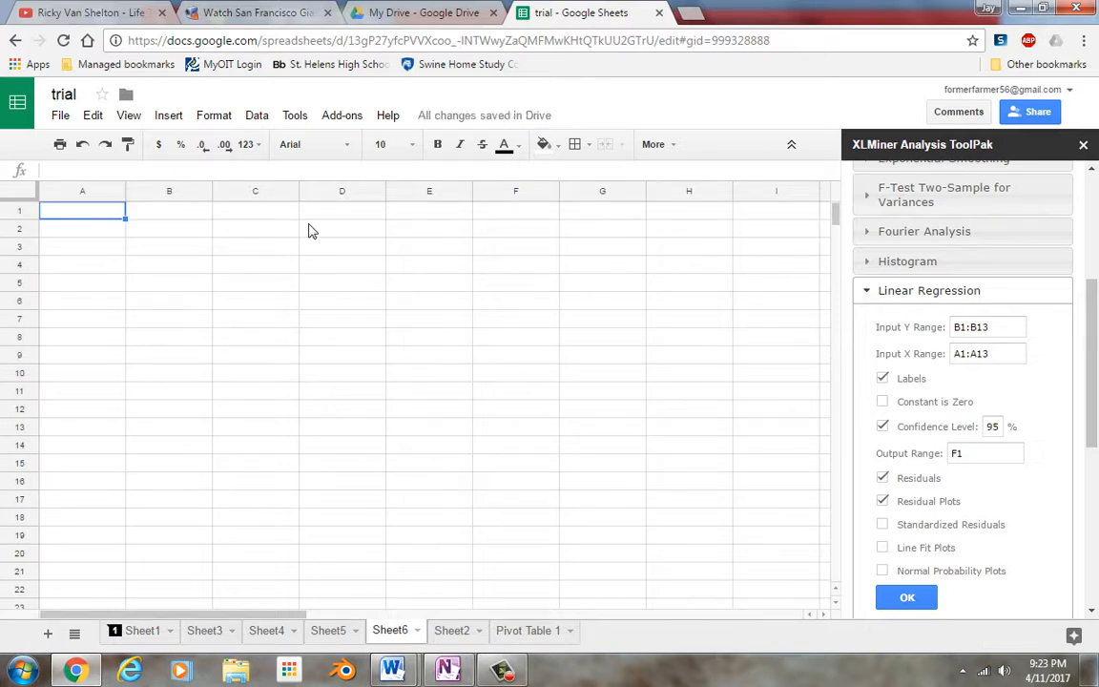
Head column A "blood" and enter 123, 133, 134 and 111 in A2:A5
{"action": "type", "text": "blood"}
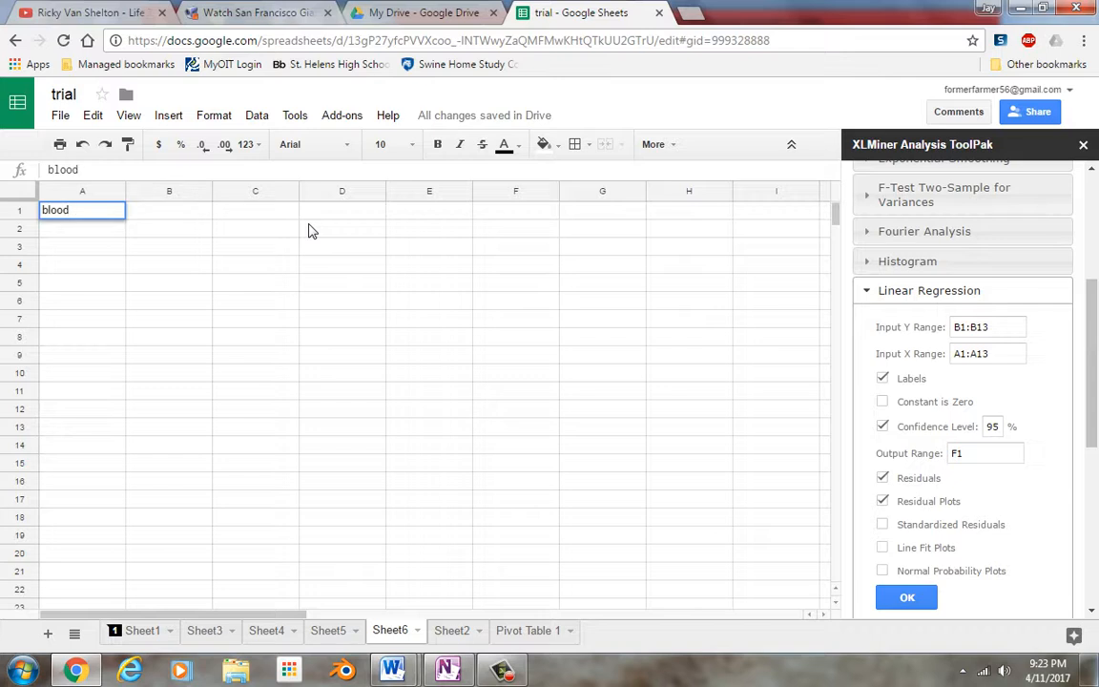
{"action": "key", "text": "Return"}
{"action": "type", "text": "123"}
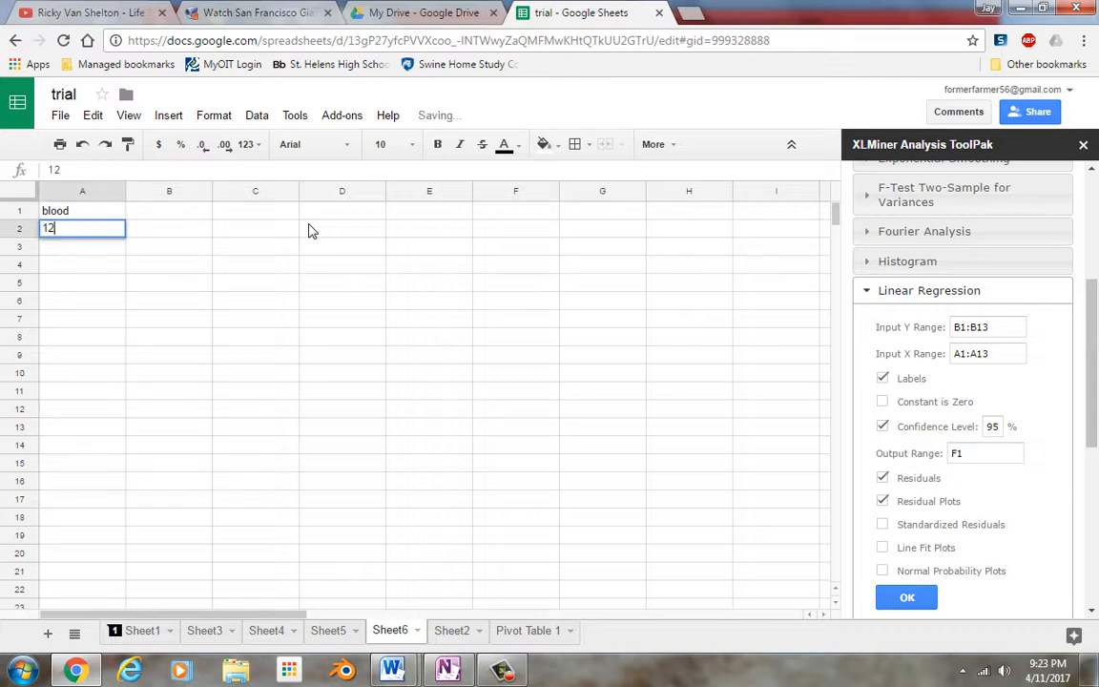
{"action": "key", "text": "Return"}
{"action": "type", "text": "1"}
{"action": "key", "text": "Return"}
{"action": "type", "text": "134"}
{"action": "key", "text": "Return"}
{"action": "type", "text": "11"}
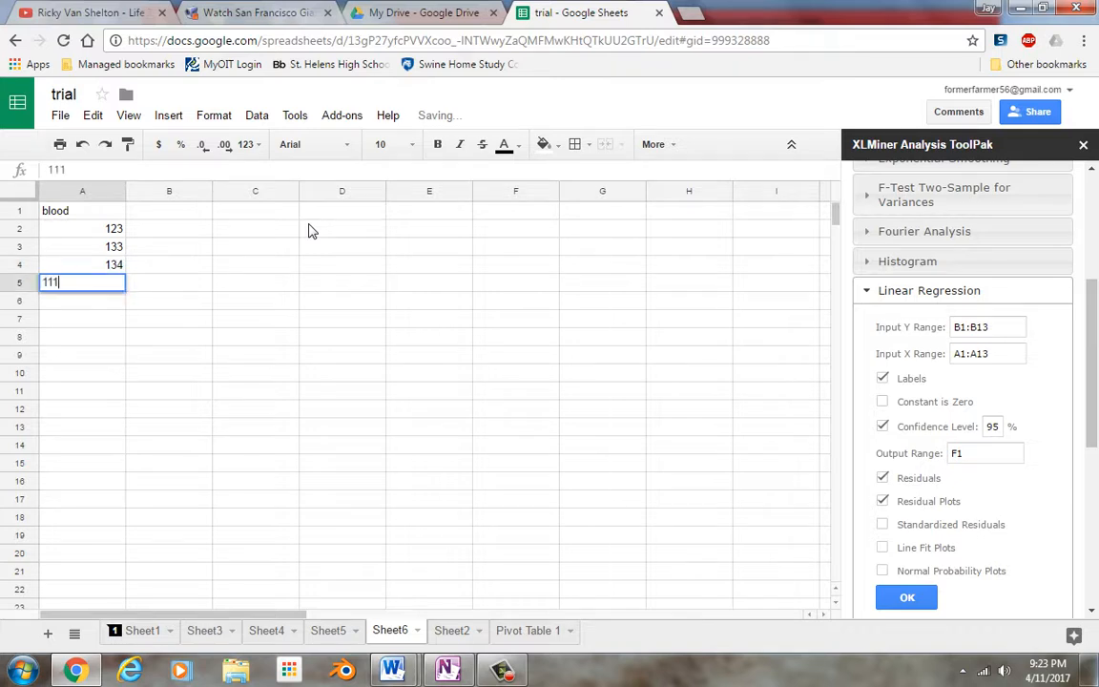
{"action": "type", "text": "1"}
{"action": "key", "text": "Return"}
Continue the blood column with 122, 123, 145, 134, 123, 143 and 165 in A6:A12
{"action": "type", "text": "122"}
{"action": "key", "text": "Return"}
{"action": "type", "text": "123"}
{"action": "key", "text": "Return"}
{"action": "type", "text": "145"}
{"action": "key", "text": "Return"}
{"action": "type", "text": "134"}
{"action": "key", "text": "Return"}
{"action": "type", "text": "123"}
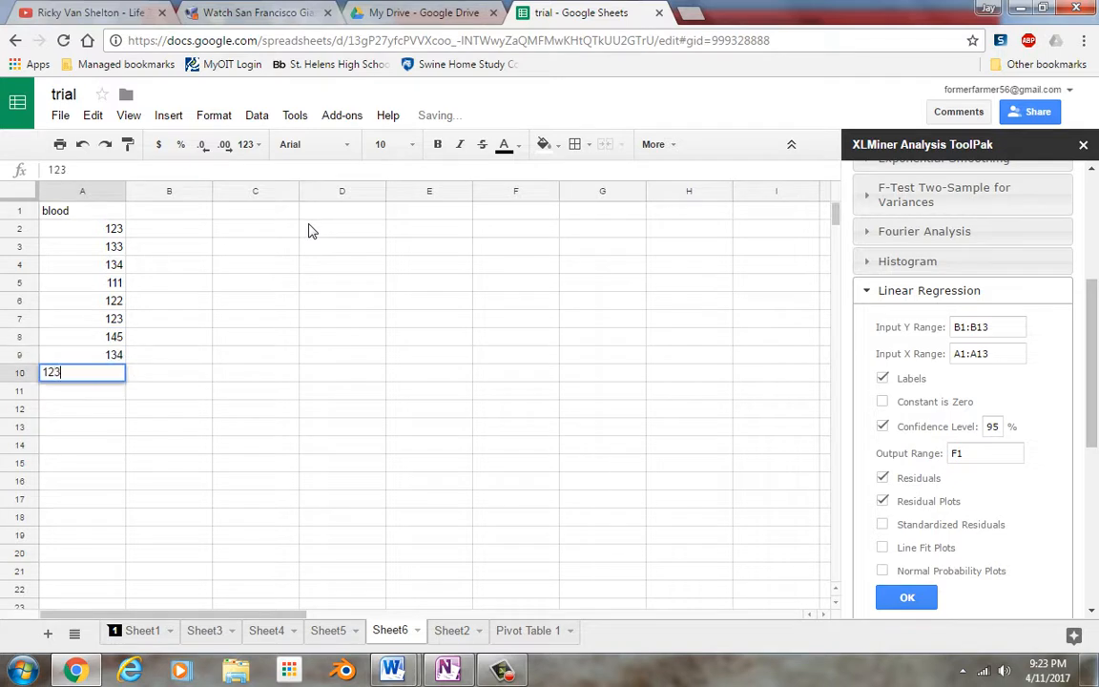
{"action": "key", "text": "Return"}
{"action": "type", "text": "143"}
{"action": "key", "text": "Return"}
{"action": "type", "text": "1"}
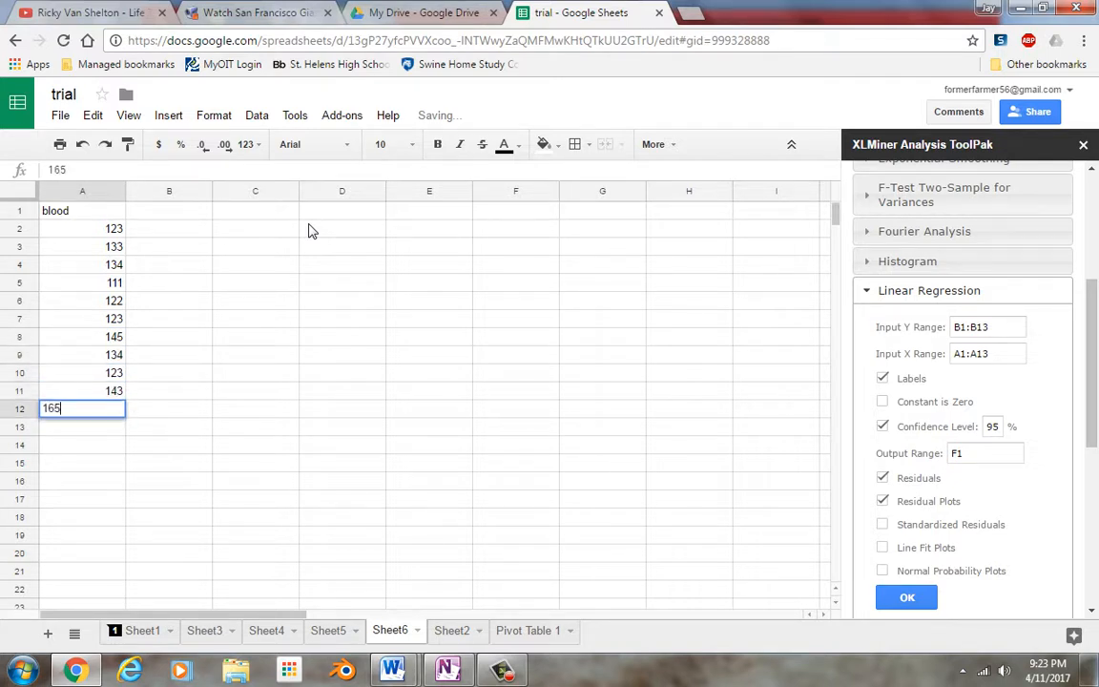
{"action": "type", "text": "65"}
{"action": "key", "text": "Return"}
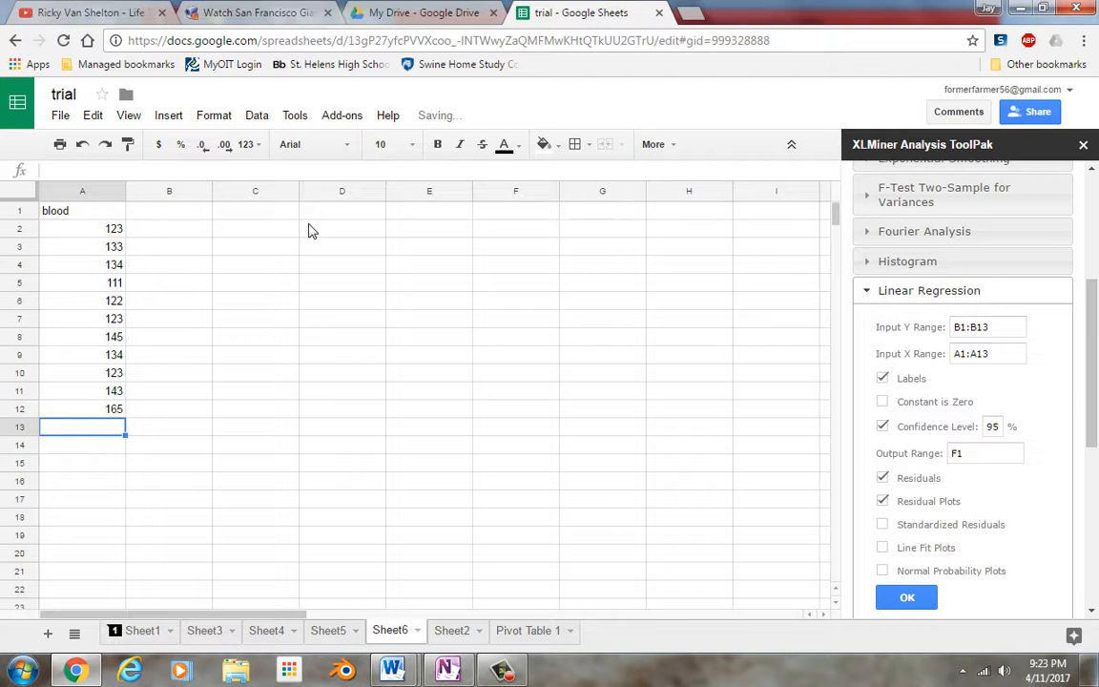
Head column B "stress" and enter 1, 2, 3, 3, 4, 4, 5, 5, 6, 3 and 1 in B2:B12
{"action": "left_click", "coordinate": [150, 214]}
{"action": "key", "text": "BackSpace"}
{"action": "key", "text": "BackSpace"}
{"action": "key", "text": "BackSpace"}
{"action": "type", "text": "tre"}
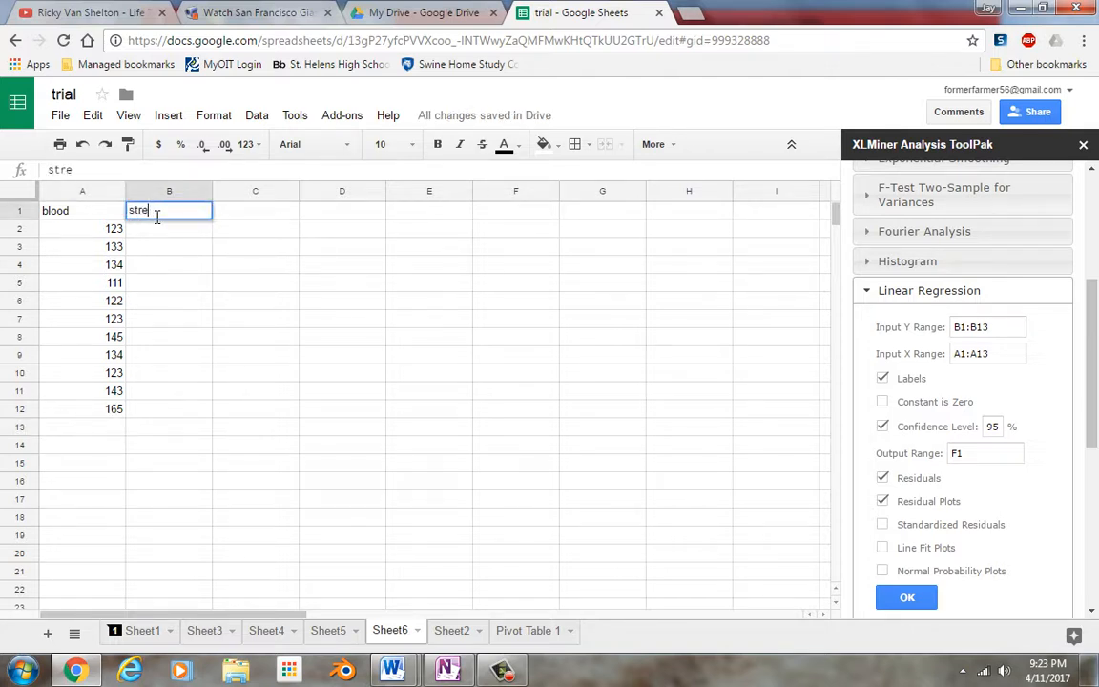
{"action": "left_click", "coordinate": [180, 237]}
{"action": "type", "text": "1"}
{"action": "key", "text": "Return"}
{"action": "type", "text": "2"}
{"action": "key", "text": "Return"}
{"action": "type", "text": "3"}
{"action": "key", "text": "Return"}
{"action": "type", "text": "3"}
{"action": "key", "text": "Return"}
{"action": "type", "text": "4 4 5 5 6 "}
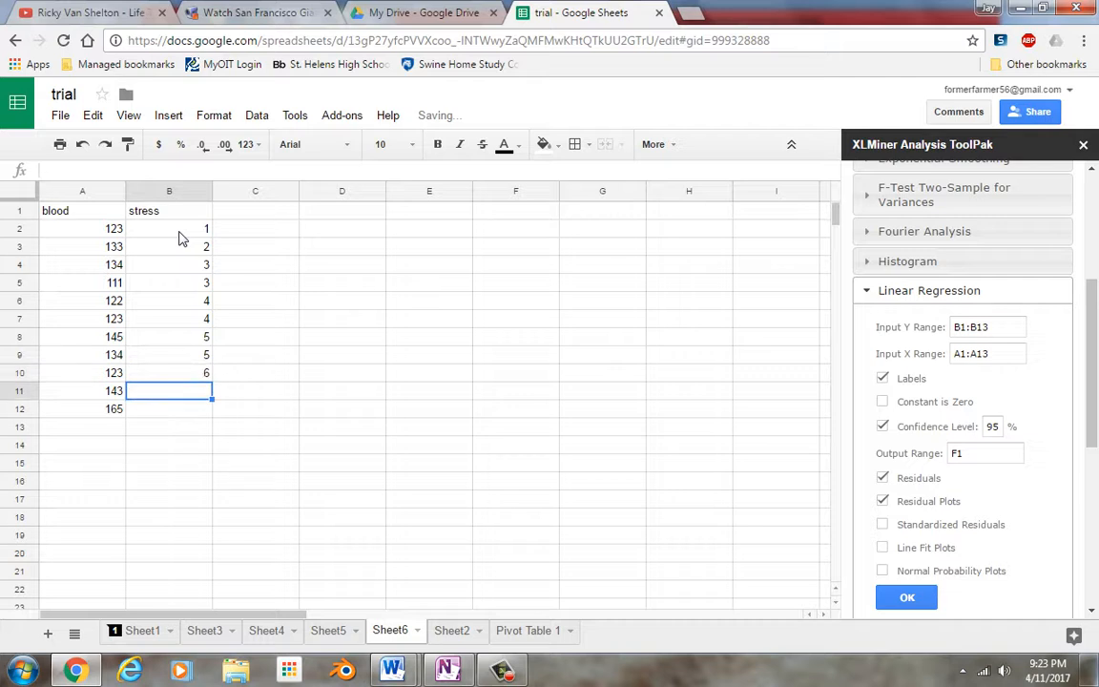
{"action": "type", "text": "3"}
{"action": "key", "text": "Return"}
{"action": "type", "text": "1"}
{"action": "key", "text": "Return"}
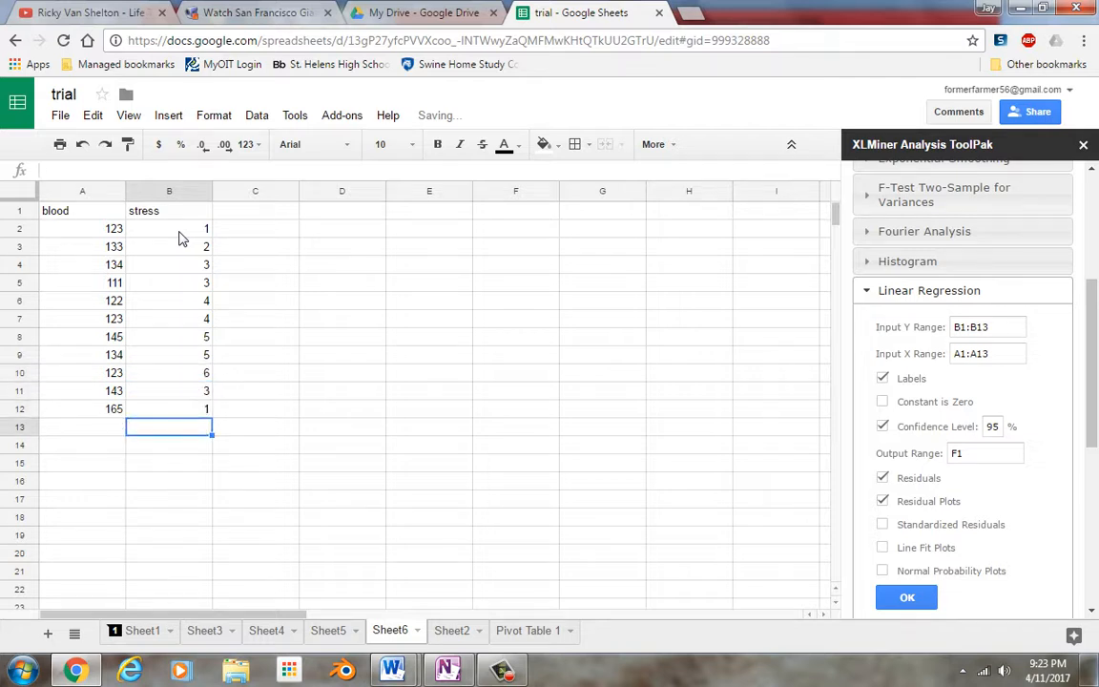
Head column C "workload" and fill C2:C5 with "heavy"
{"action": "left_click", "coordinate": [250, 217]}
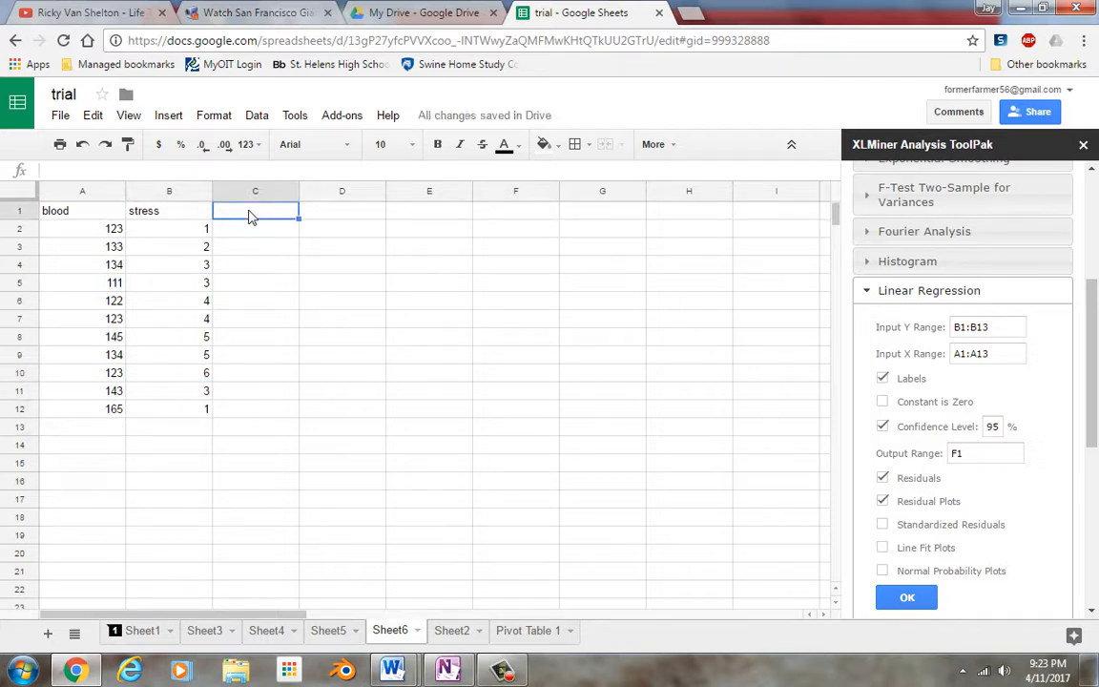
{"action": "type", "text": "workload"}
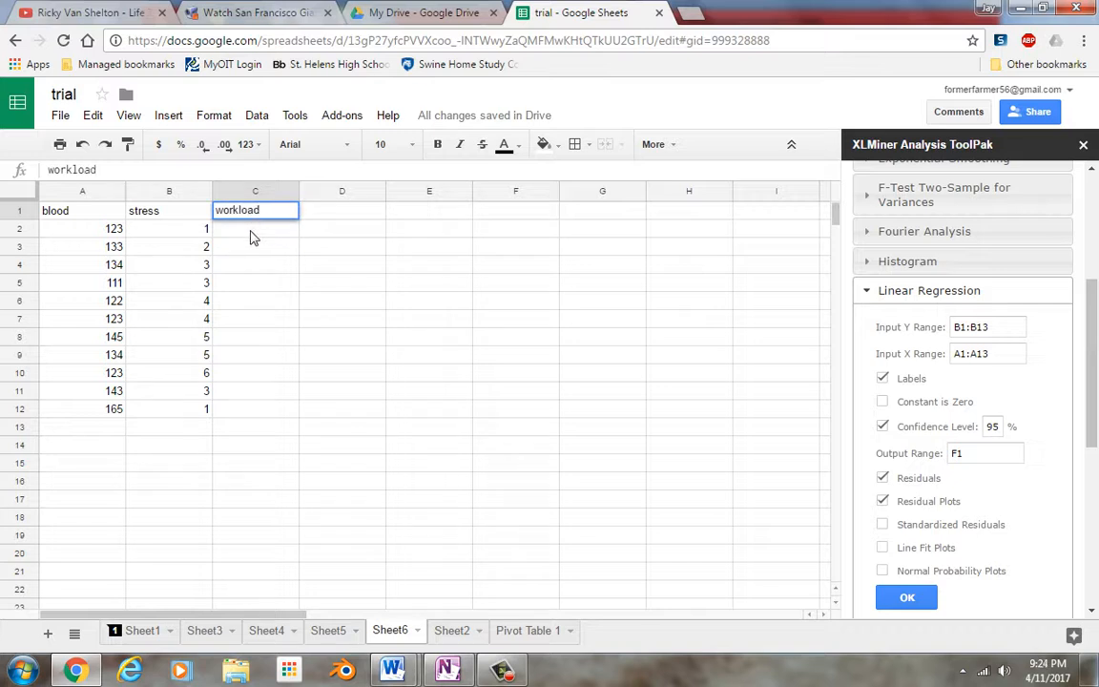
{"action": "key", "text": "Return"}
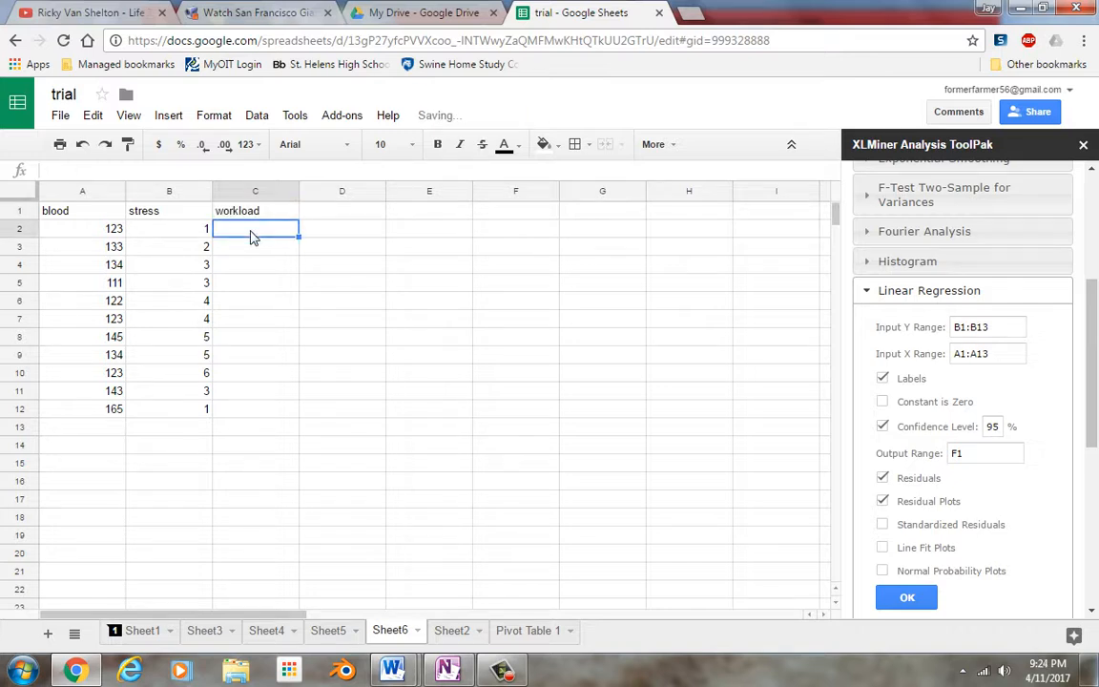
{"action": "type", "text": "heavy"}
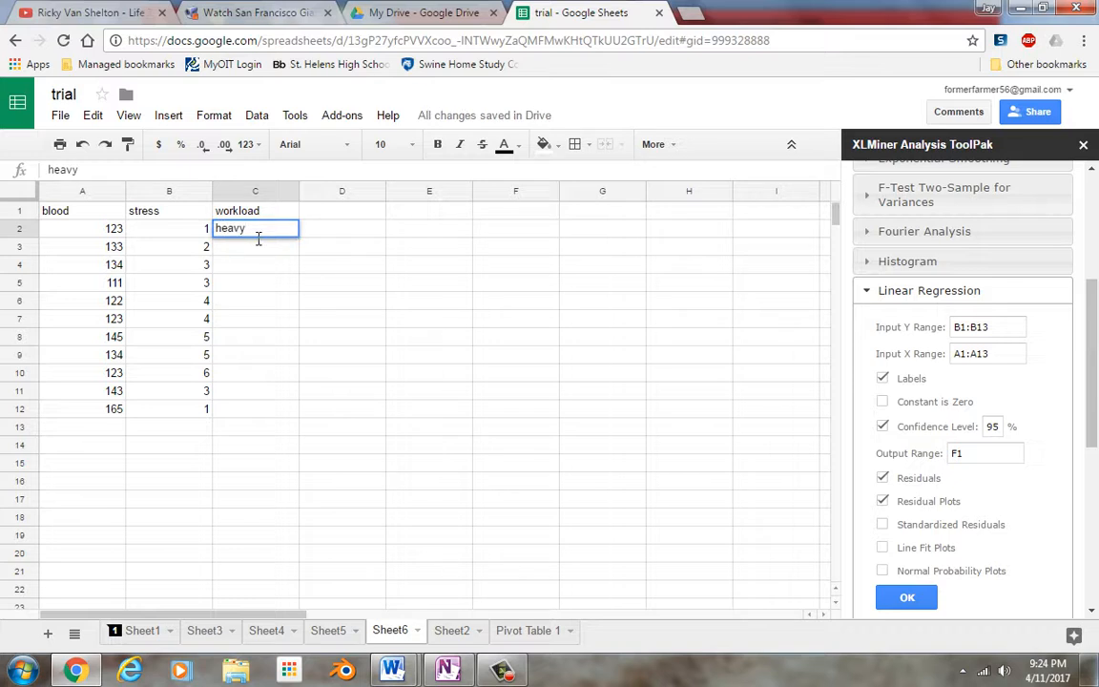
{"action": "mouse_move", "coordinate": [302, 271]}
{"action": "left_mouse_down"}
{"action": "mouse_move", "coordinate": [294, 260]}
{"action": "mouse_move", "coordinate": [312, 292]}
{"action": "left_mouse_up"}
{"action": "left_click", "coordinate": [285, 234]}
Enter "med" in C6 of the workload column and copy it down through C9
{"action": "left_click", "coordinate": [288, 307]}
{"action": "type", "text": "med"}
{"action": "key", "text": "Return"}
{"action": "left_click", "coordinate": [287, 301]}
{"action": "left_click_drag", "start_coordinate": [311, 324], "coordinate": [301, 368]}
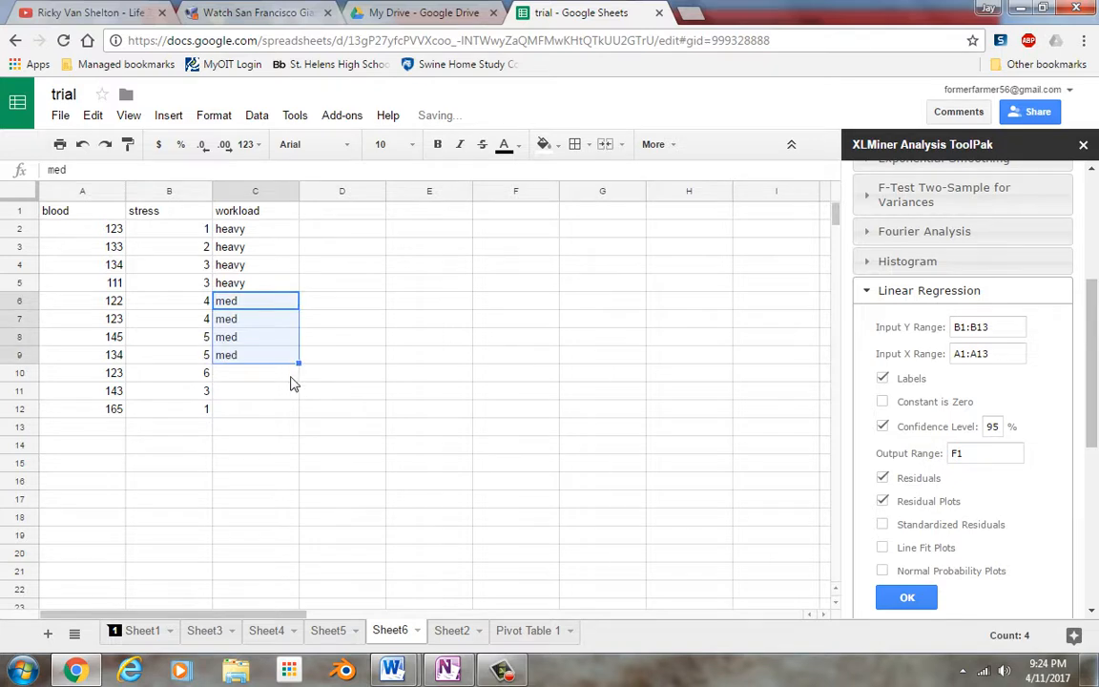
{"action": "left_click", "coordinate": [282, 382]}
{"action": "type", "text": "small"}
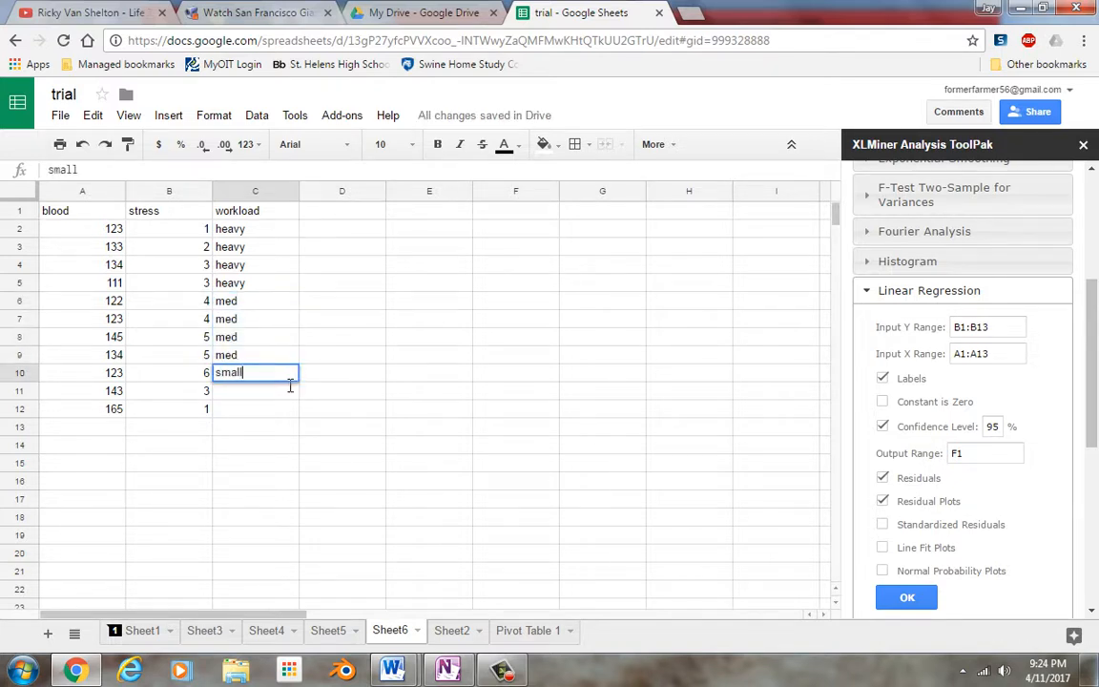
{"action": "key", "text": "Return"}
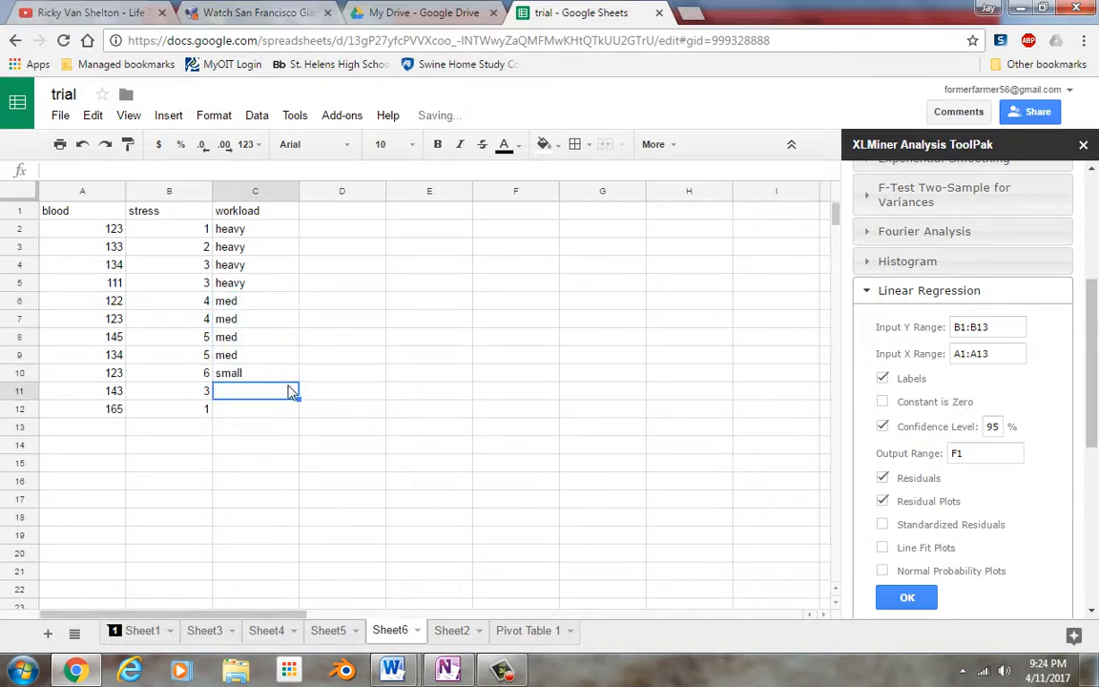
{"action": "key", "text": "ctrl+z"}
Enter "light" in C10 of the workload column and copy it down through C12
{"action": "type", "text": "light"}
{"action": "key", "text": "Return"}
{"action": "key", "text": "Up"}
{"action": "left_click_drag", "start_coordinate": [298, 381], "coordinate": [311, 415]}
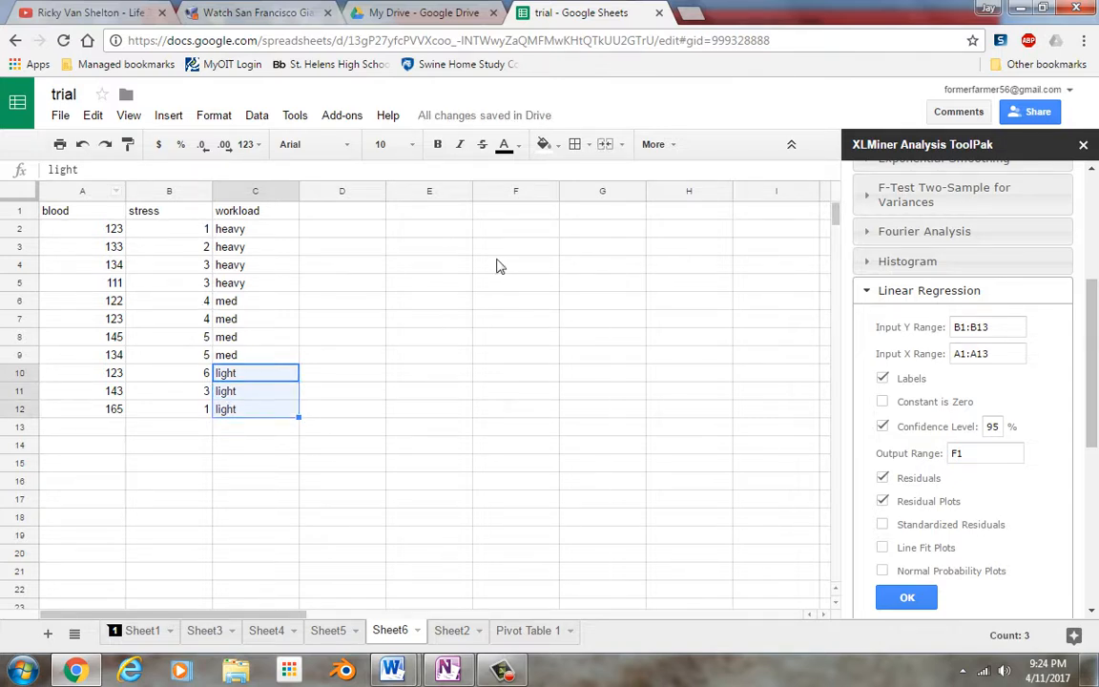
Create a workload coding key in F1:G3 that pairs heavy with 1, med with 2 and light with 3
{"action": "left_click", "coordinate": [521, 214]}
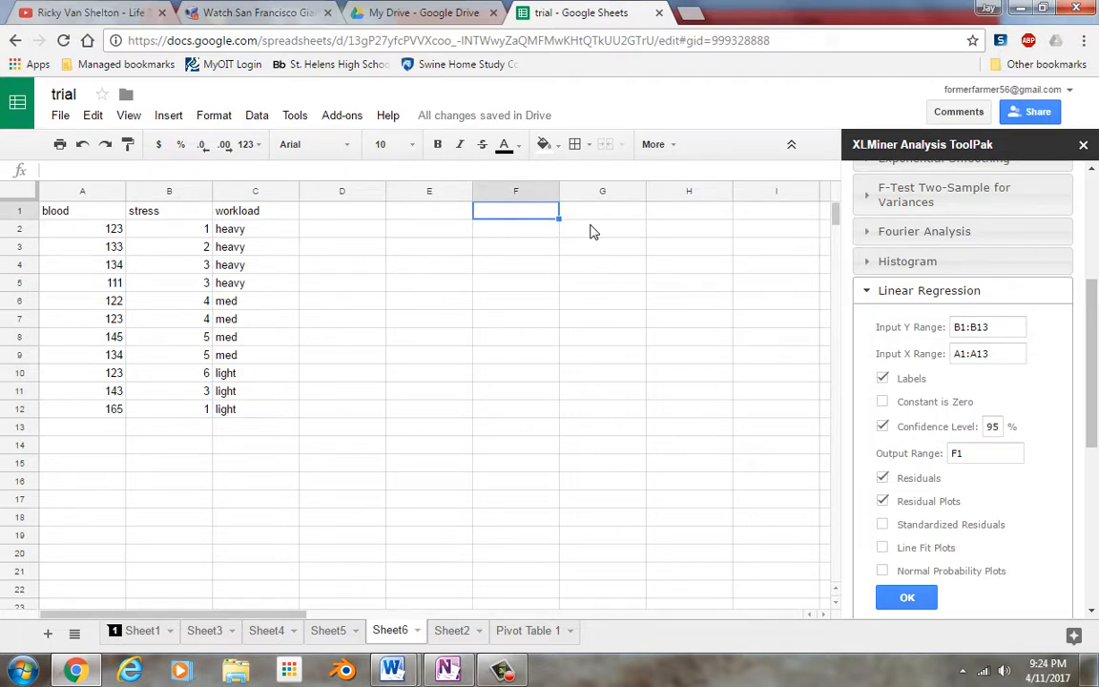
{"action": "type", "text": "heave"}
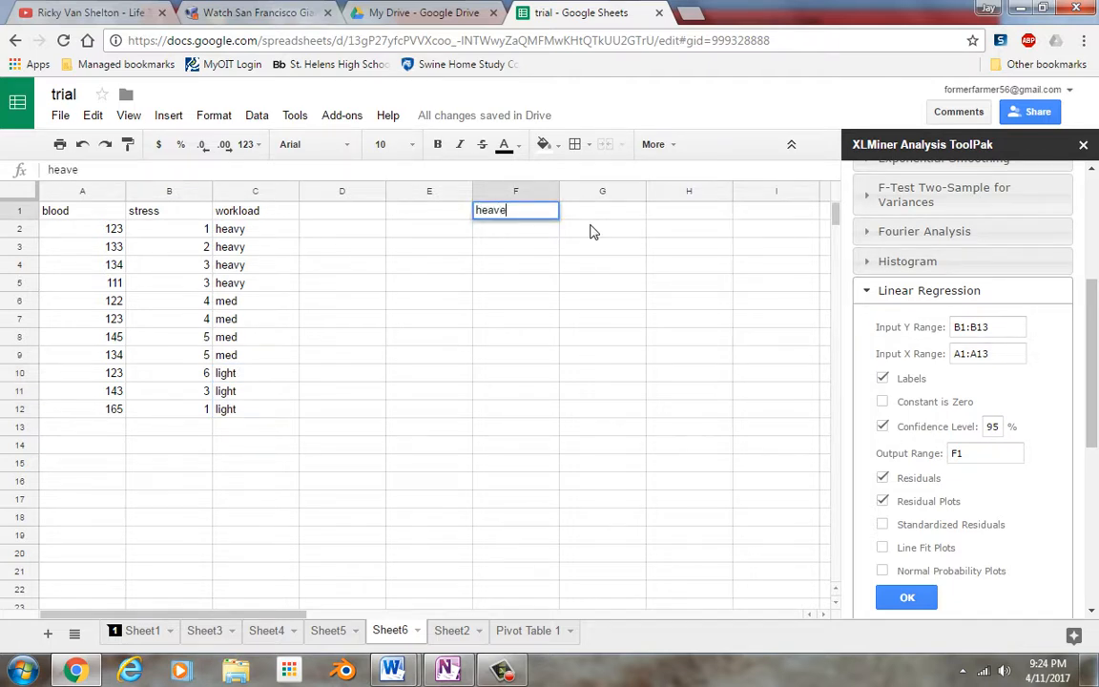
{"action": "key", "text": "Tab"}
{"action": "type", "text": "1"}
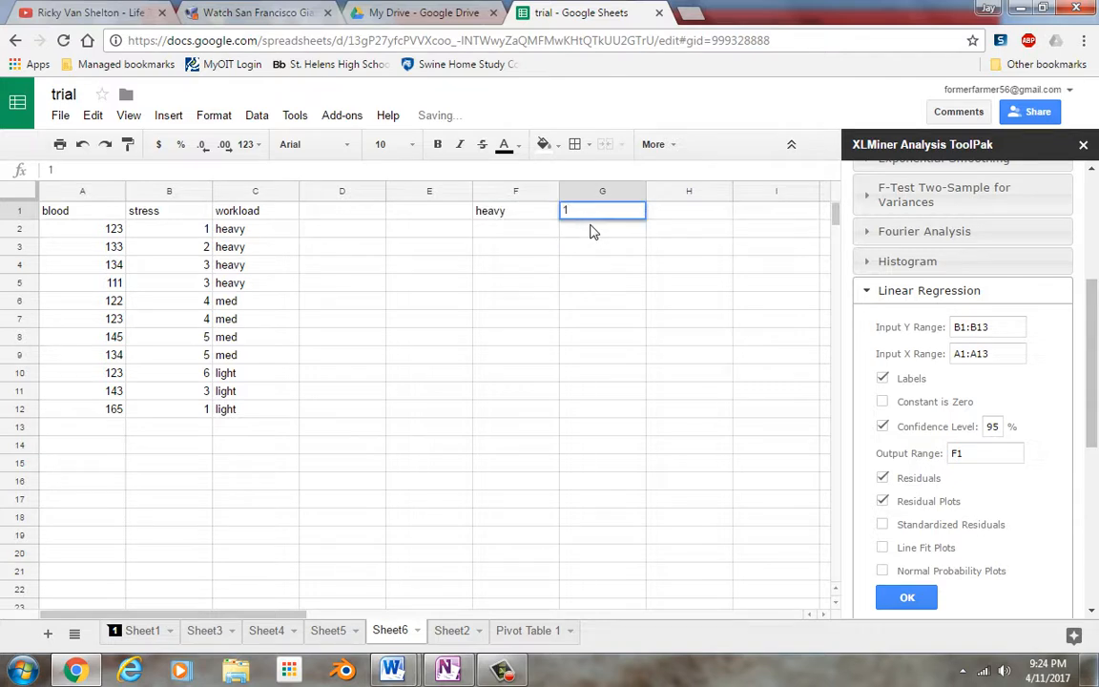
{"action": "key", "text": "Return"}
{"action": "type", "text": "med"}
{"action": "key", "text": "Tab"}
{"action": "type", "text": "2"}
{"action": "key", "text": "Return"}
{"action": "type", "text": "light"}
{"action": "key", "text": "Tab"}
{"action": "type", "text": "3"}
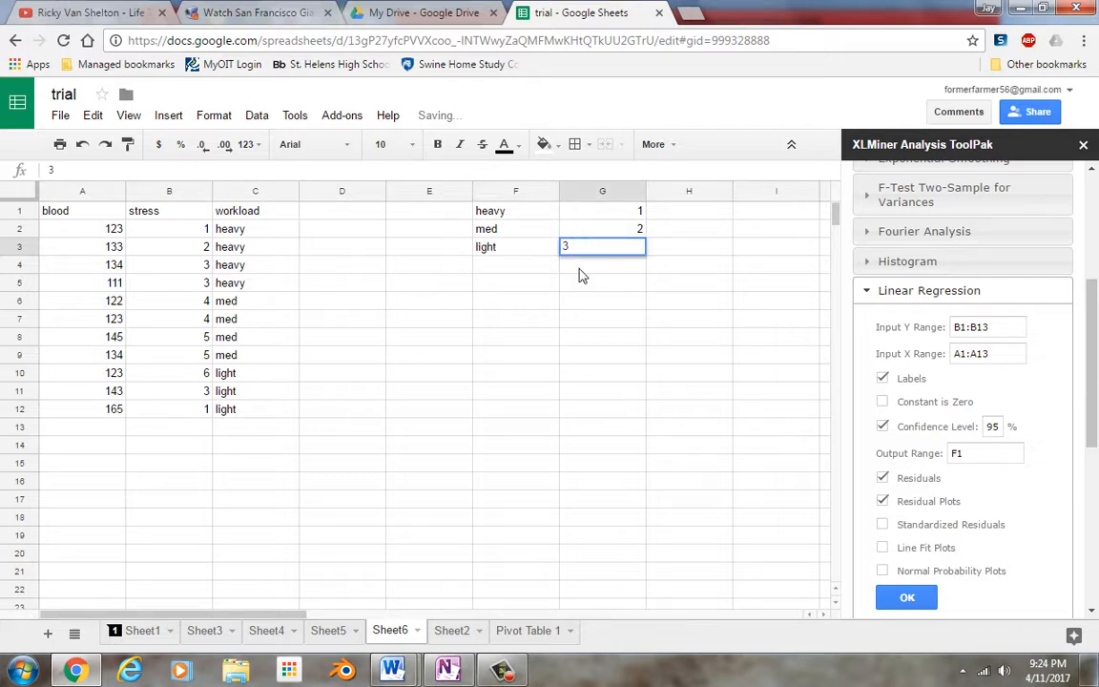
{"action": "left_click", "coordinate": [596, 259]}
Use Find and replace on C2:C12 to replace every "heavy" with 1
{"action": "left_click_drag", "start_coordinate": [241, 233], "coordinate": [253, 413]}
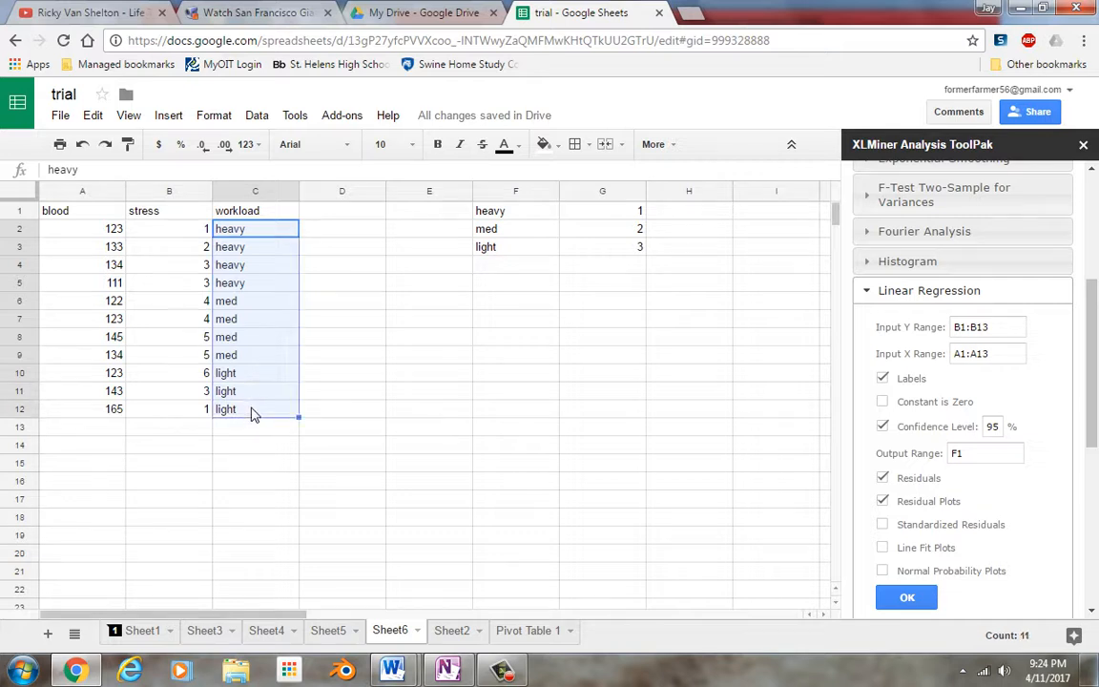
{"action": "key", "text": "ctrl+f"}
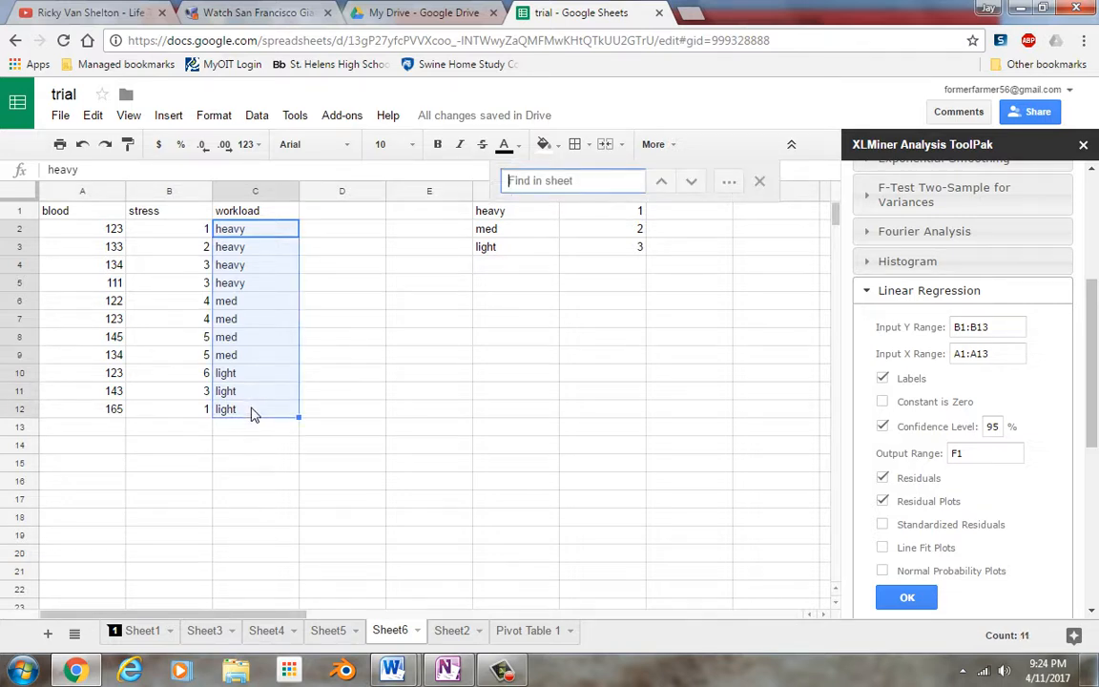
{"action": "left_click", "coordinate": [728, 181]}
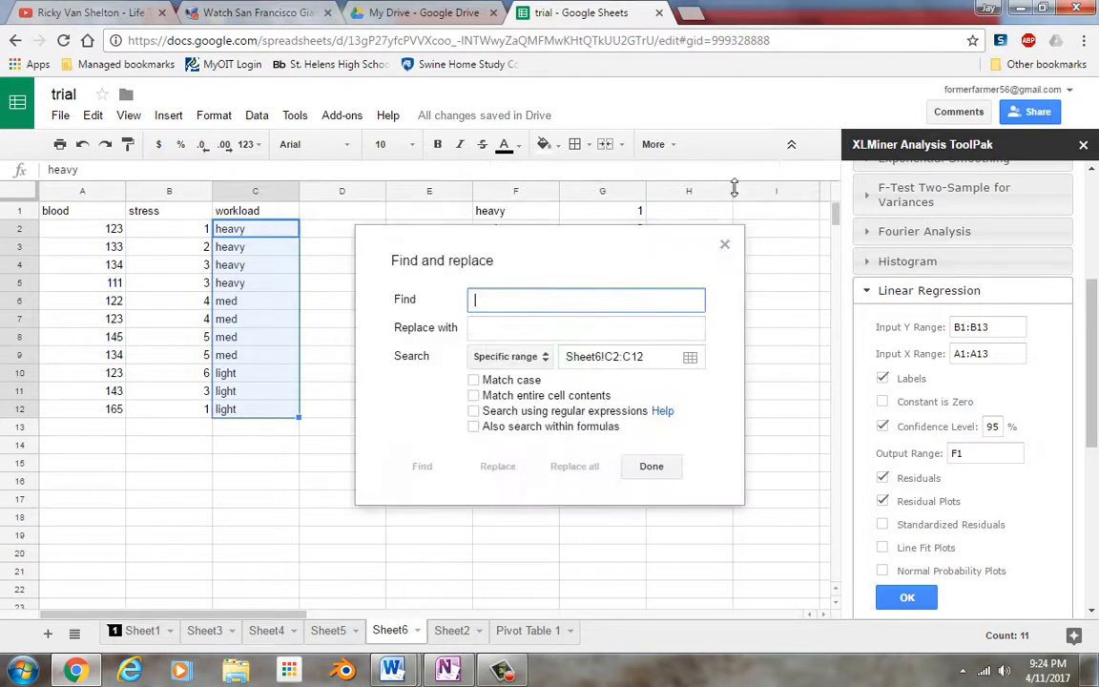
{"action": "left_click_drag", "start_coordinate": [491, 253], "coordinate": [458, 358]}
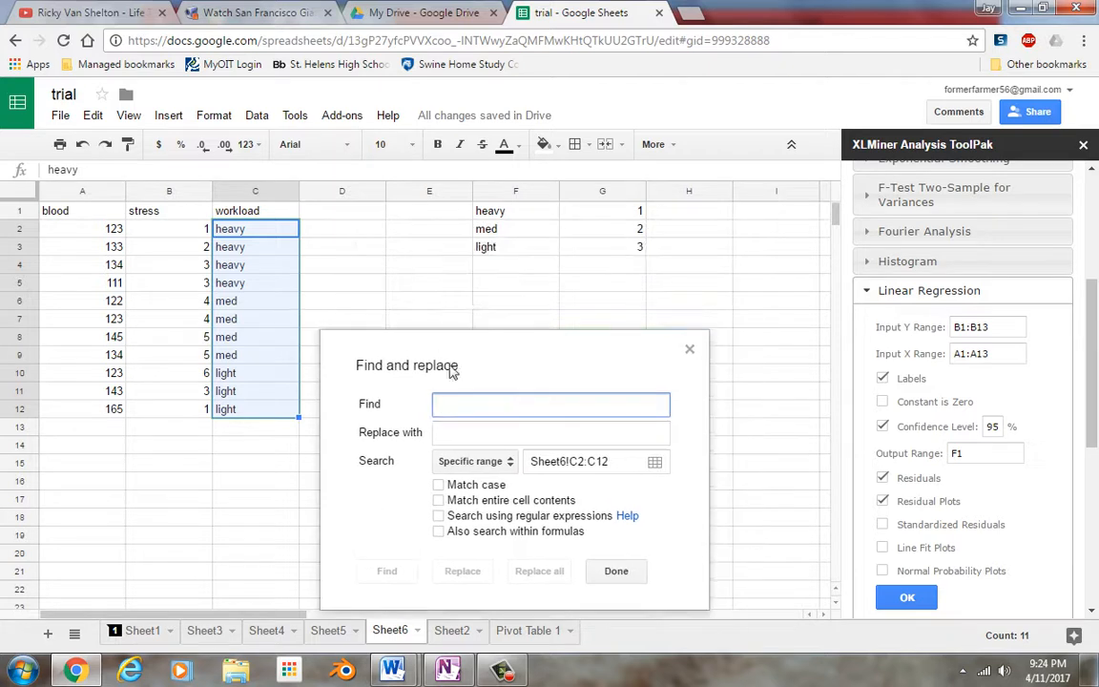
{"action": "type", "text": "heavy"}
{"action": "left_click", "coordinate": [469, 432]}
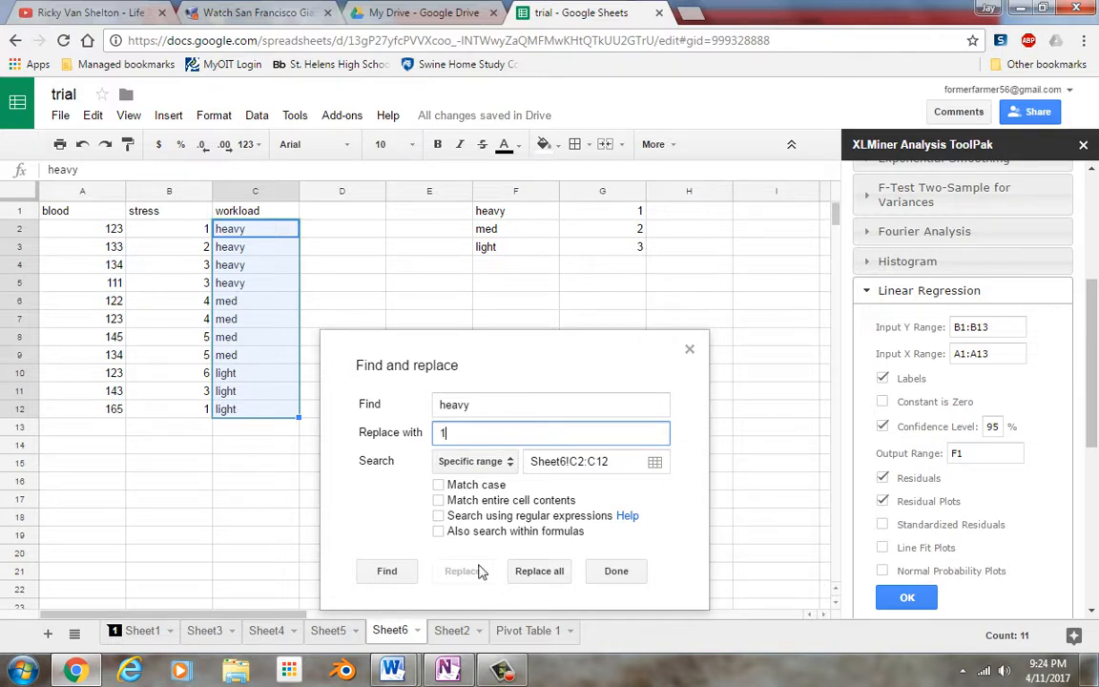
{"action": "left_click", "coordinate": [540, 572]}
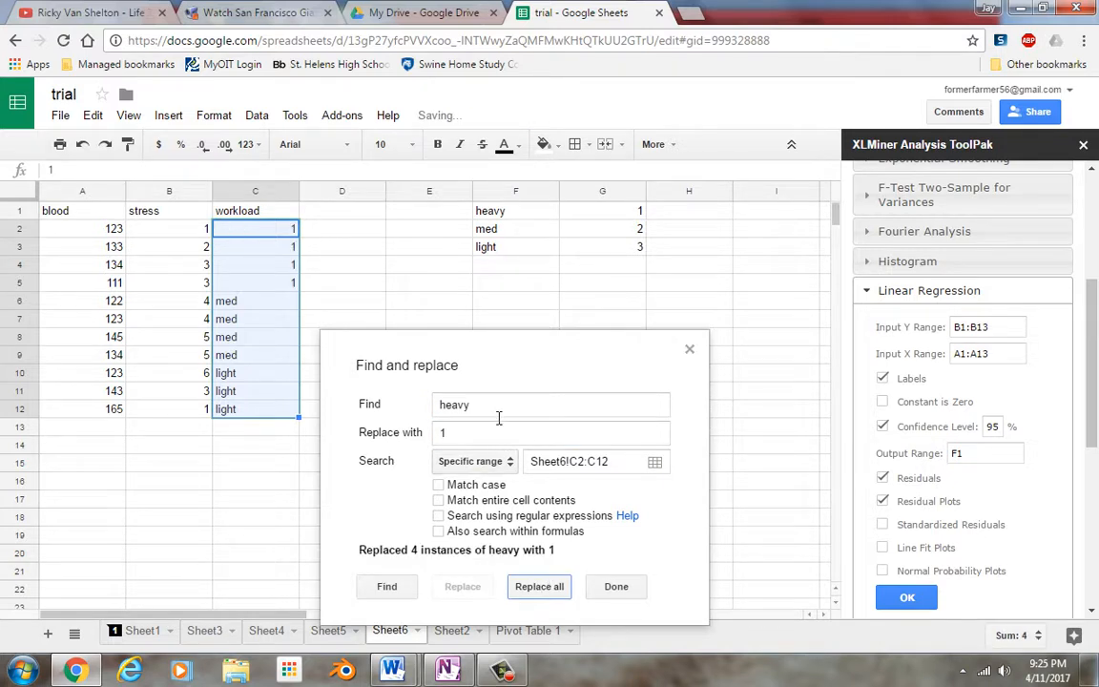
Replace every "med" in the workload range with 2
{"action": "type", "text": "med"}
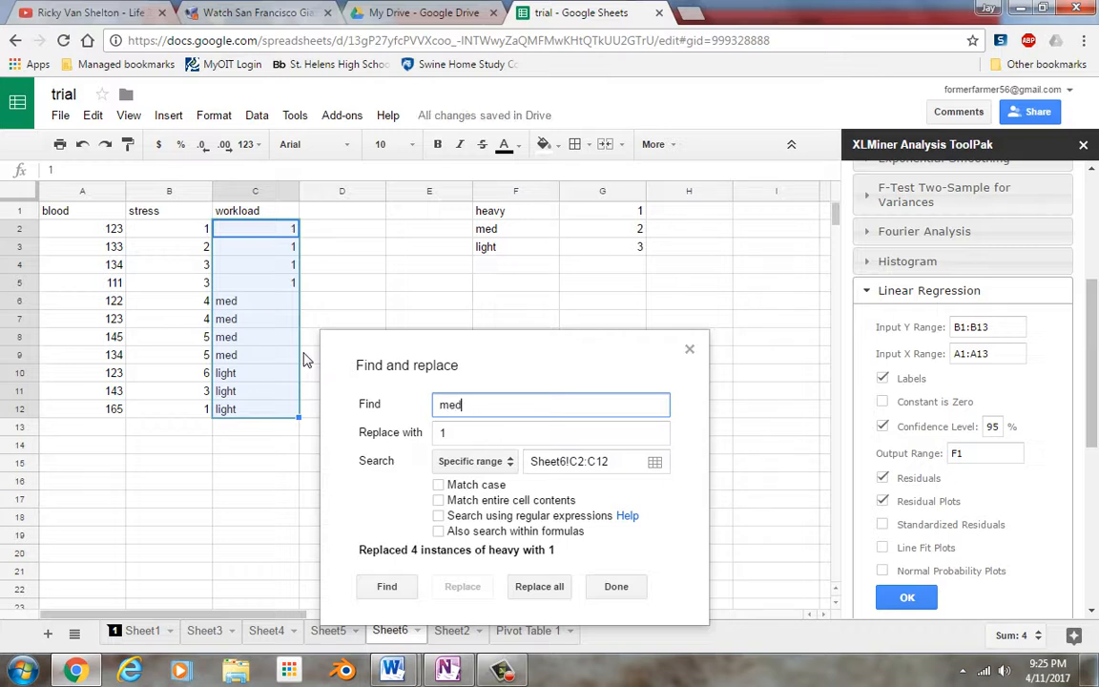
{"action": "key", "text": "Tab"}
{"action": "type", "text": "2"}
{"action": "left_click", "coordinate": [540, 586]}
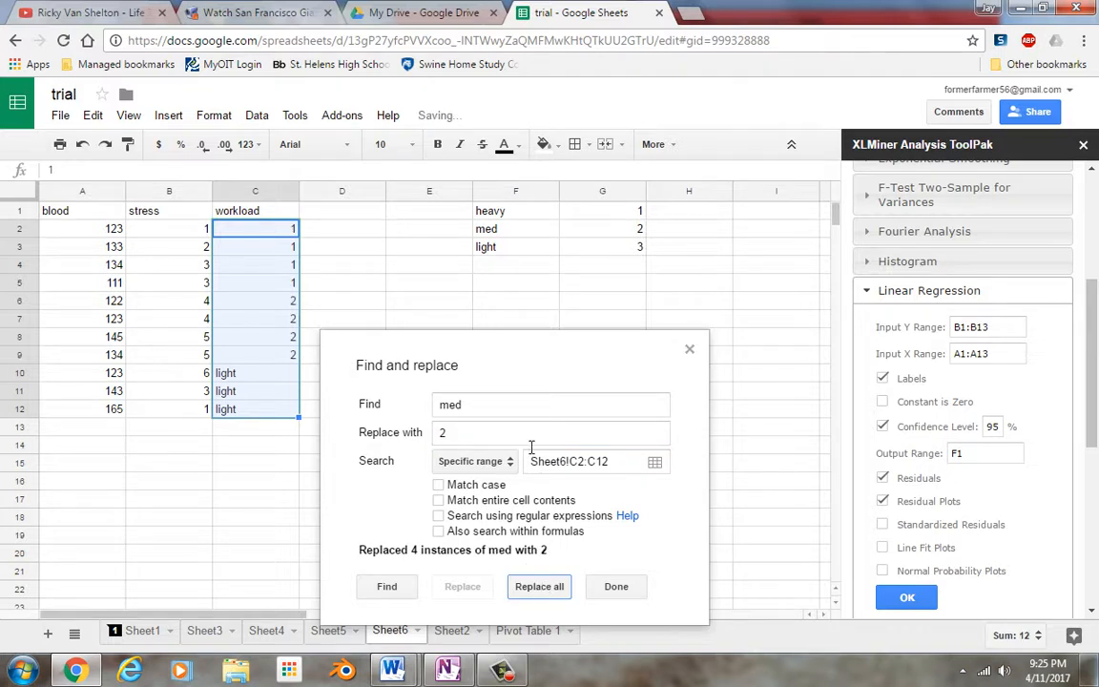
Replace every "light" in the workload range with 3 and close Find and replace
{"action": "left_click_drag", "start_coordinate": [506, 407], "coordinate": [402, 409]}
{"action": "type", "text": "light"}
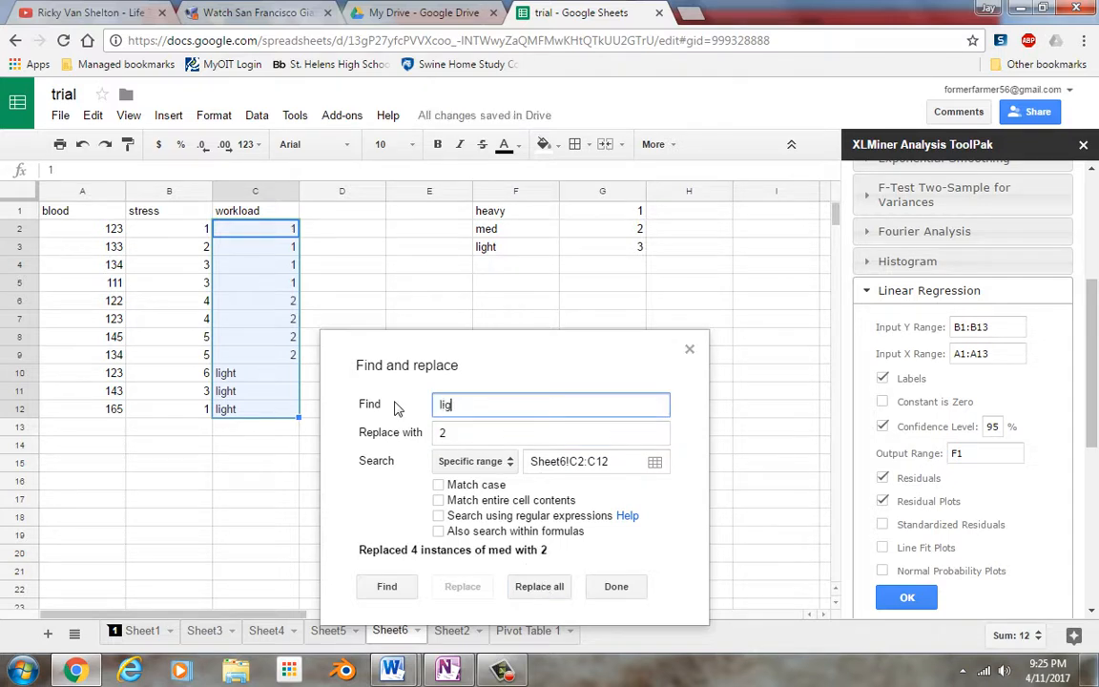
{"action": "key", "text": "Tab"}
{"action": "type", "text": "3"}
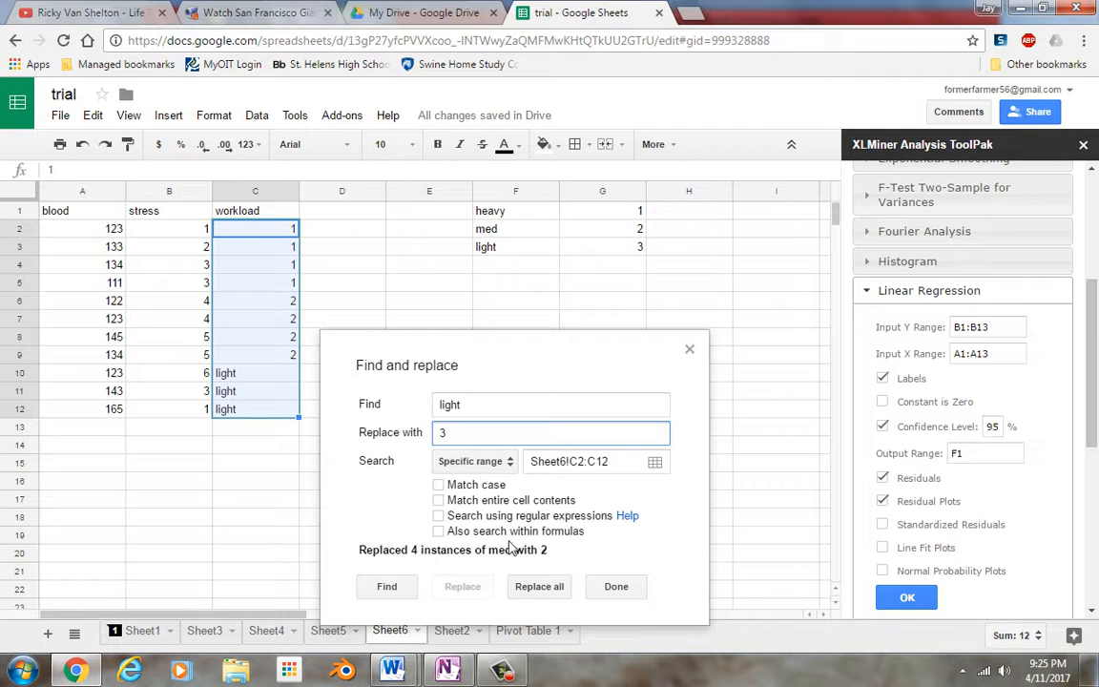
{"action": "left_click", "coordinate": [534, 585]}
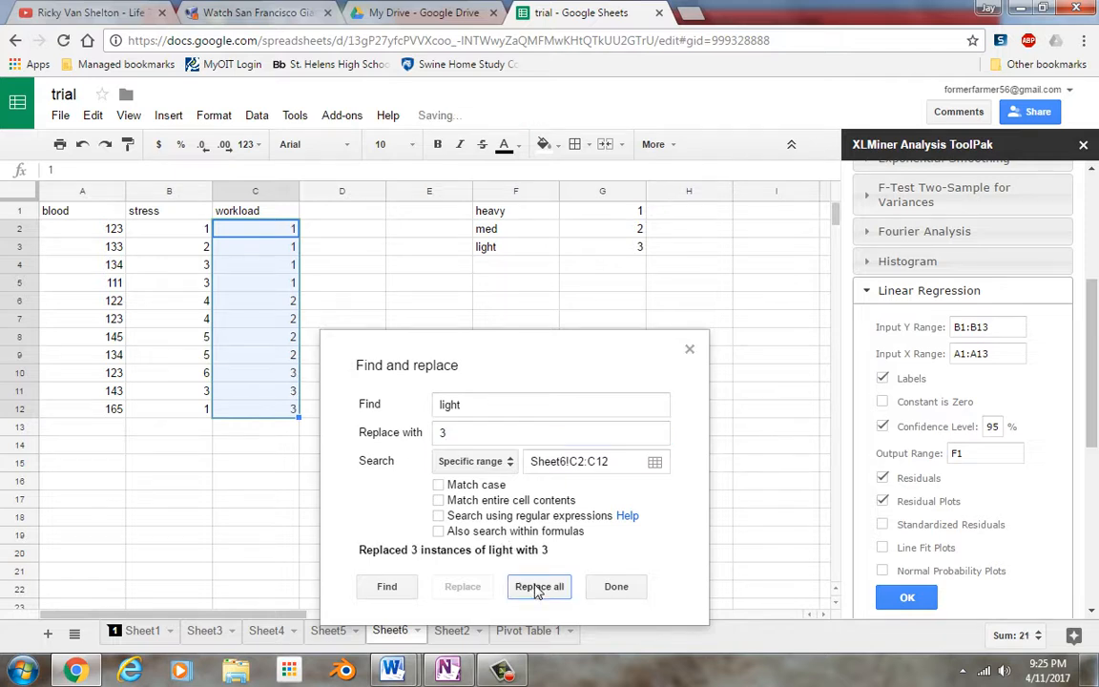
{"action": "left_click", "coordinate": [688, 349]}
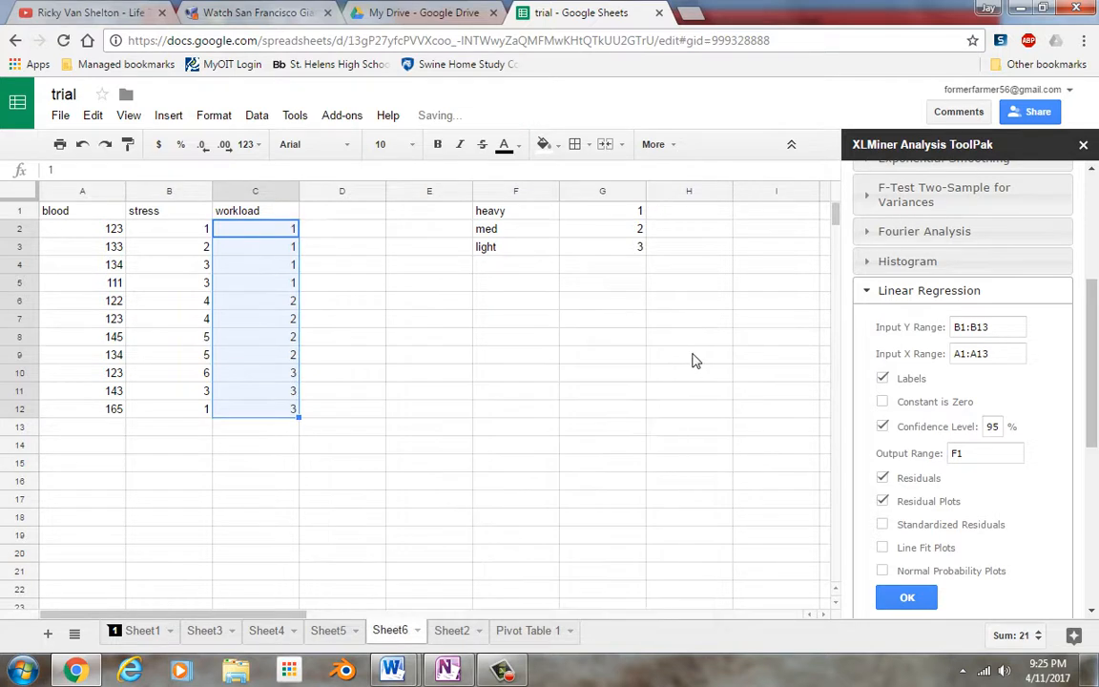
Set the regression's Y range to the blood data in A1:A12 and its X range to stress and workload in B1:C12
{"action": "left_click", "coordinate": [1004, 331]}
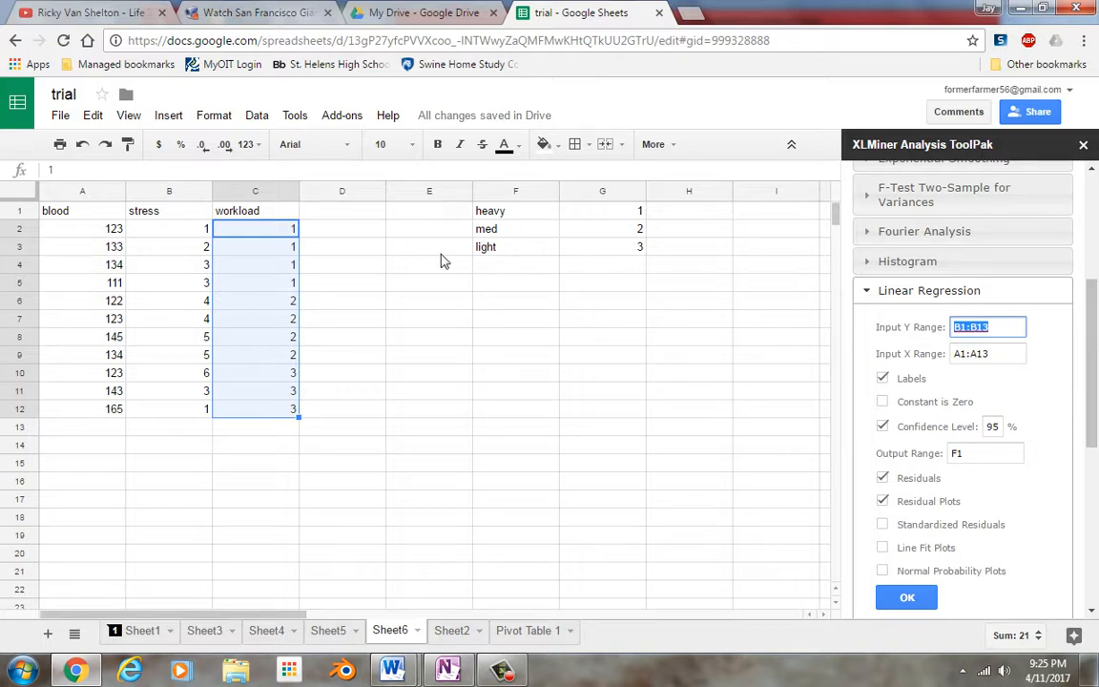
{"action": "left_click_drag", "start_coordinate": [91, 211], "coordinate": [108, 417]}
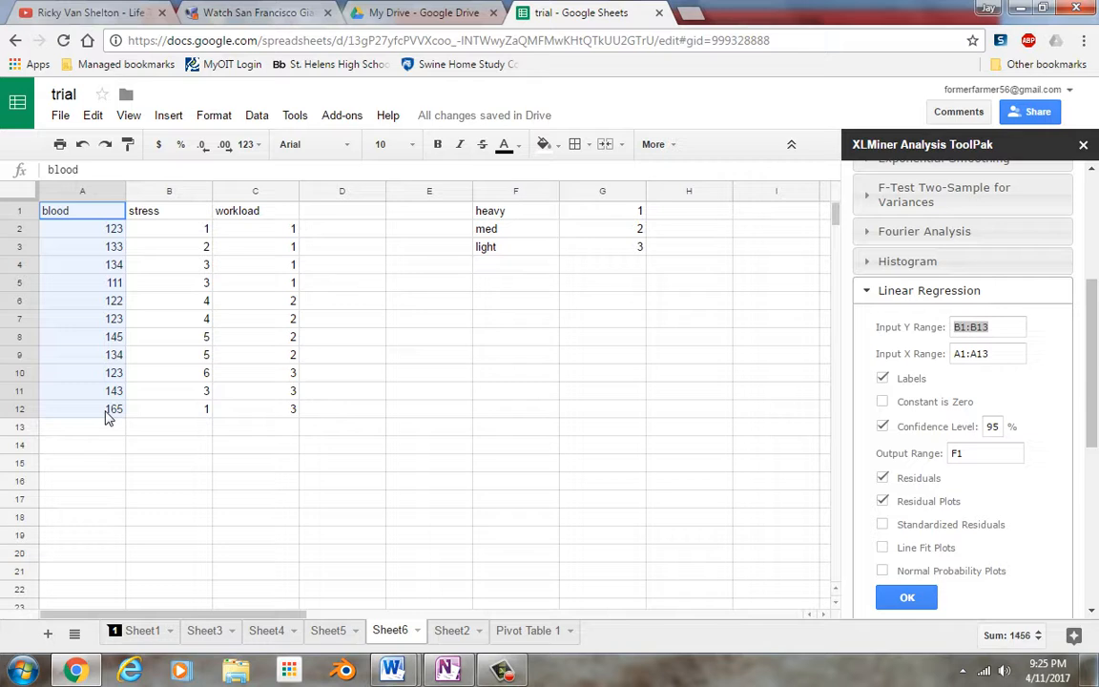
{"action": "left_click", "coordinate": [1004, 326]}
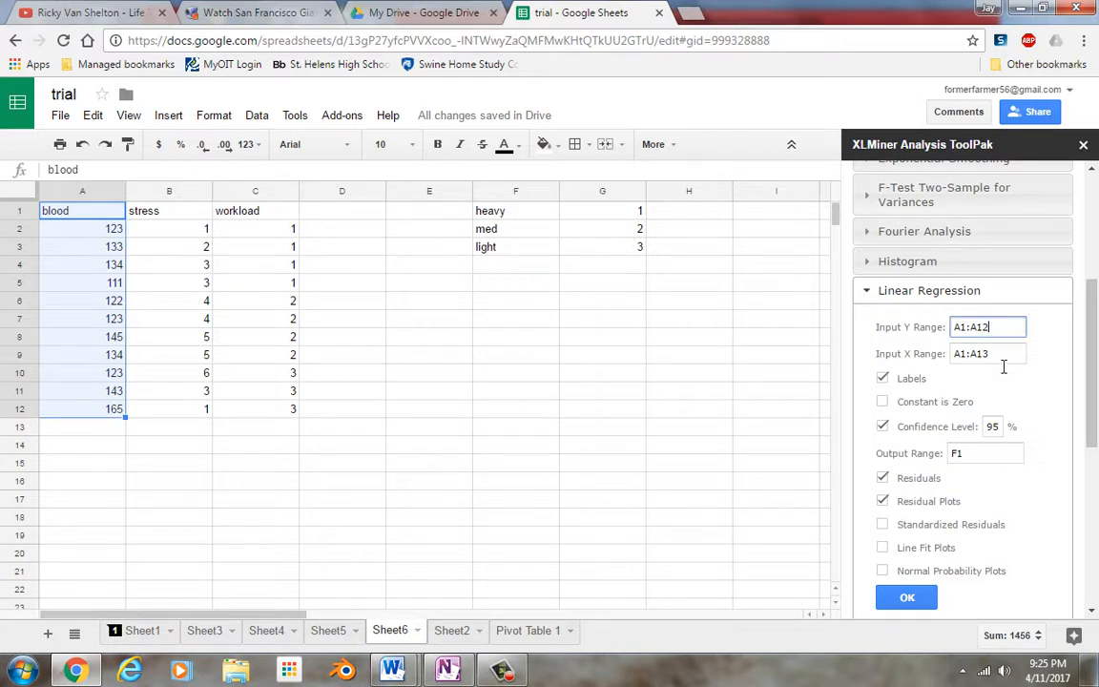
{"action": "left_click", "coordinate": [1004, 360]}
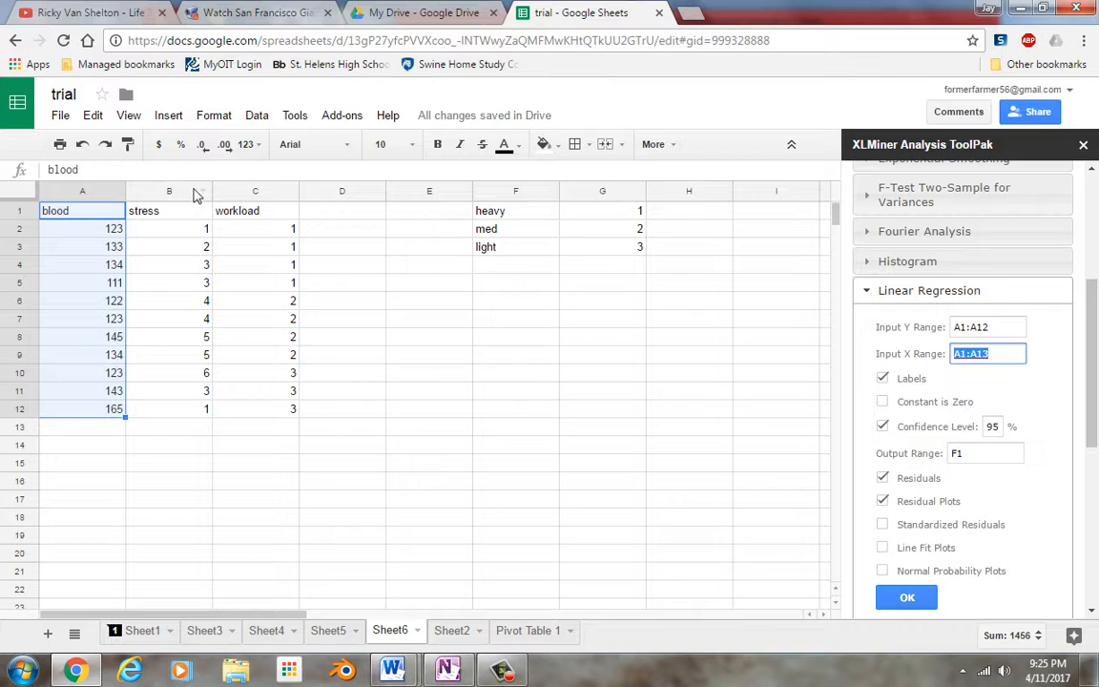
{"action": "left_click_drag", "start_coordinate": [191, 216], "coordinate": [277, 417]}
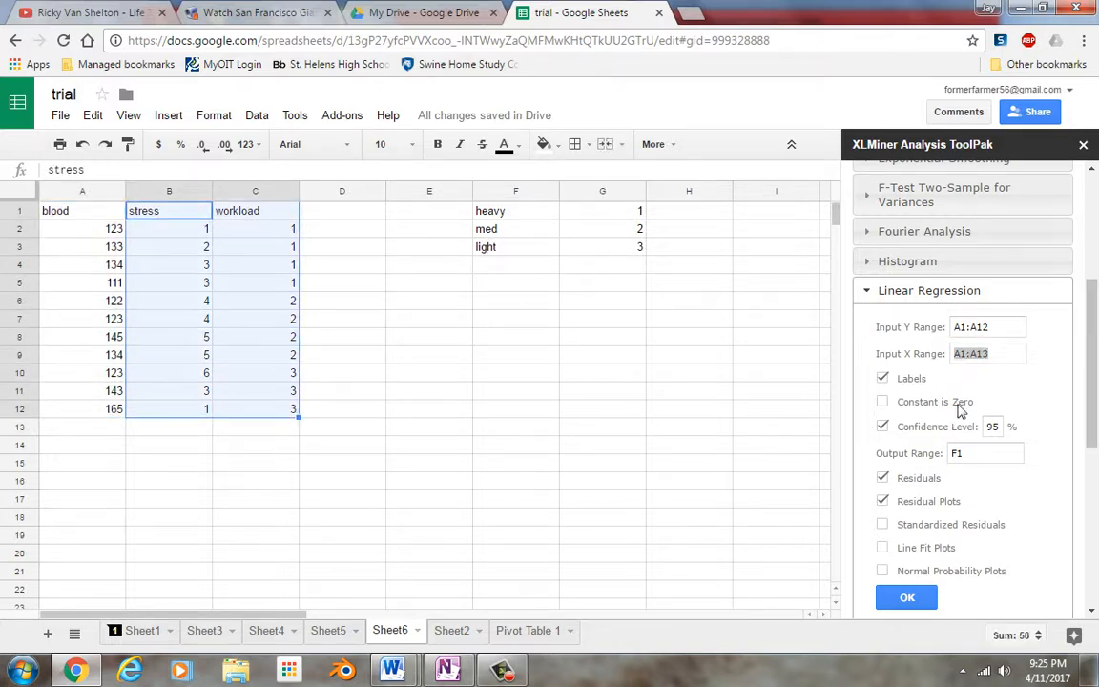
{"action": "left_click", "coordinate": [1010, 355]}
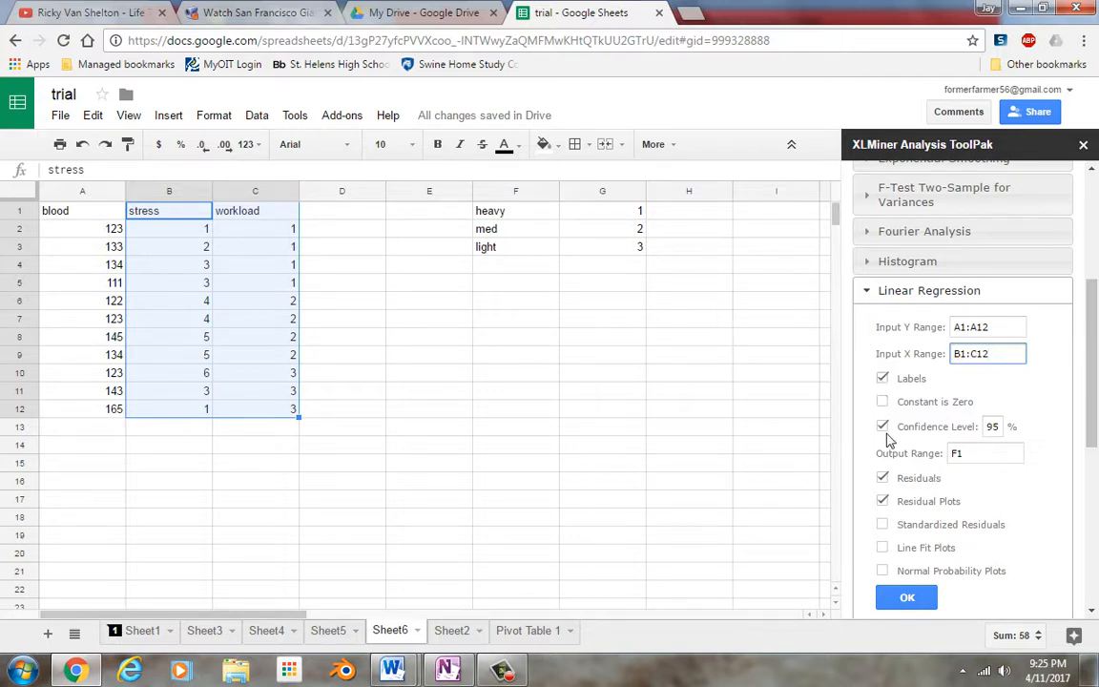
Exclude residuals and residual plots, set the output range to A17 and run the multiple regression
{"action": "left_click", "coordinate": [882, 478]}
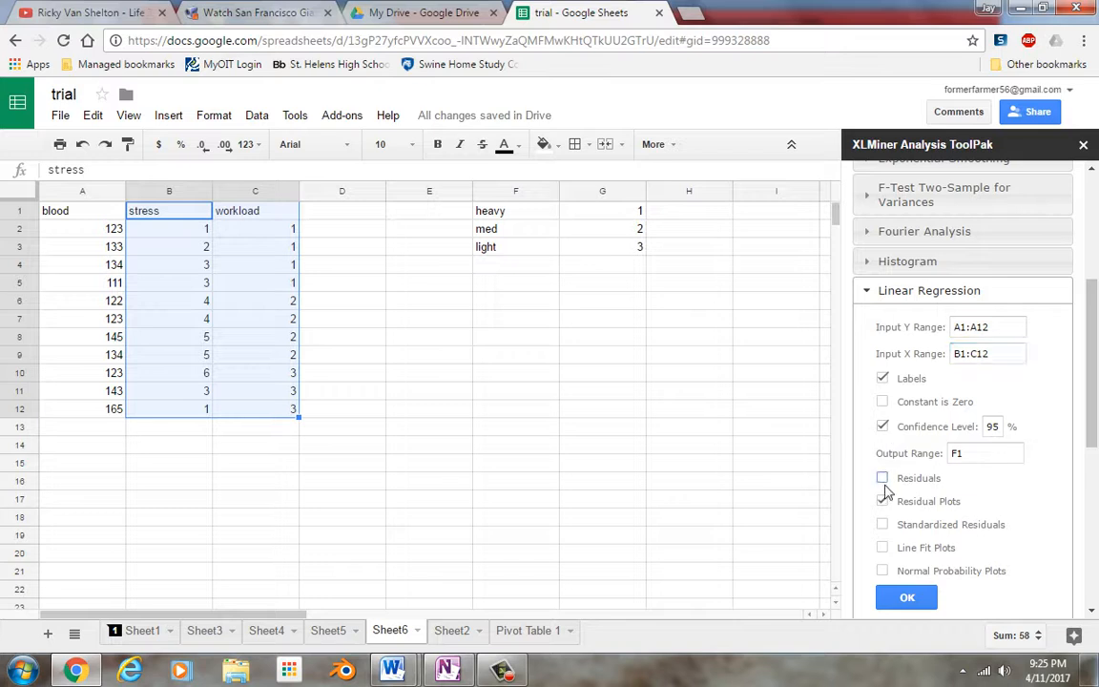
{"action": "left_click", "coordinate": [882, 500]}
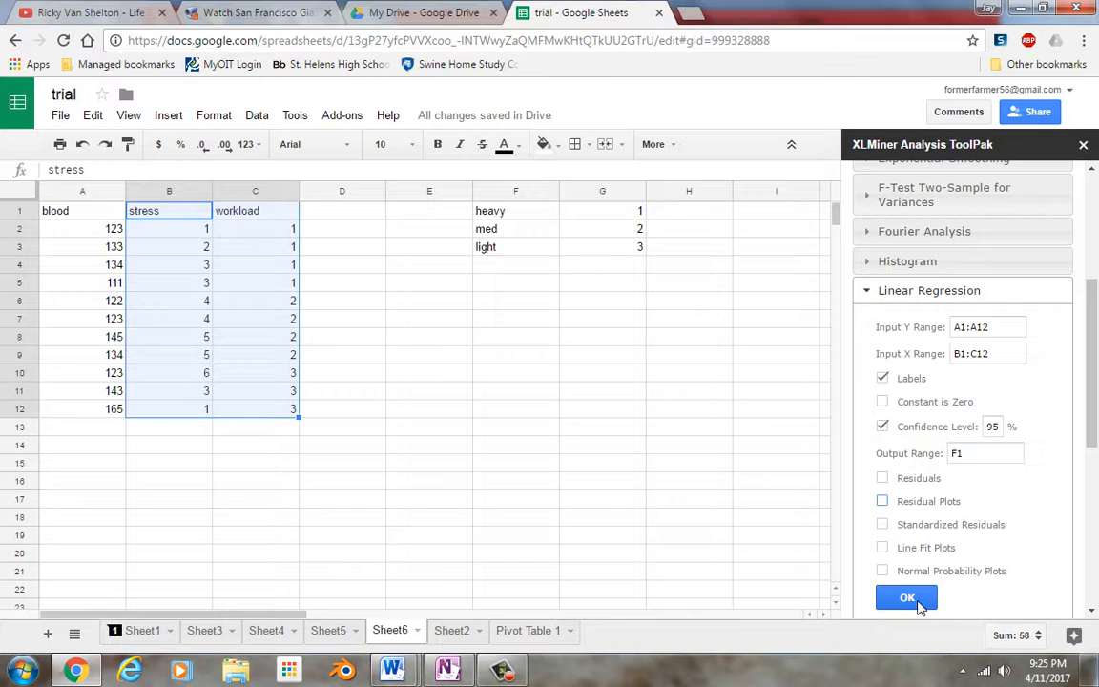
{"action": "double_click", "coordinate": [957, 456]}
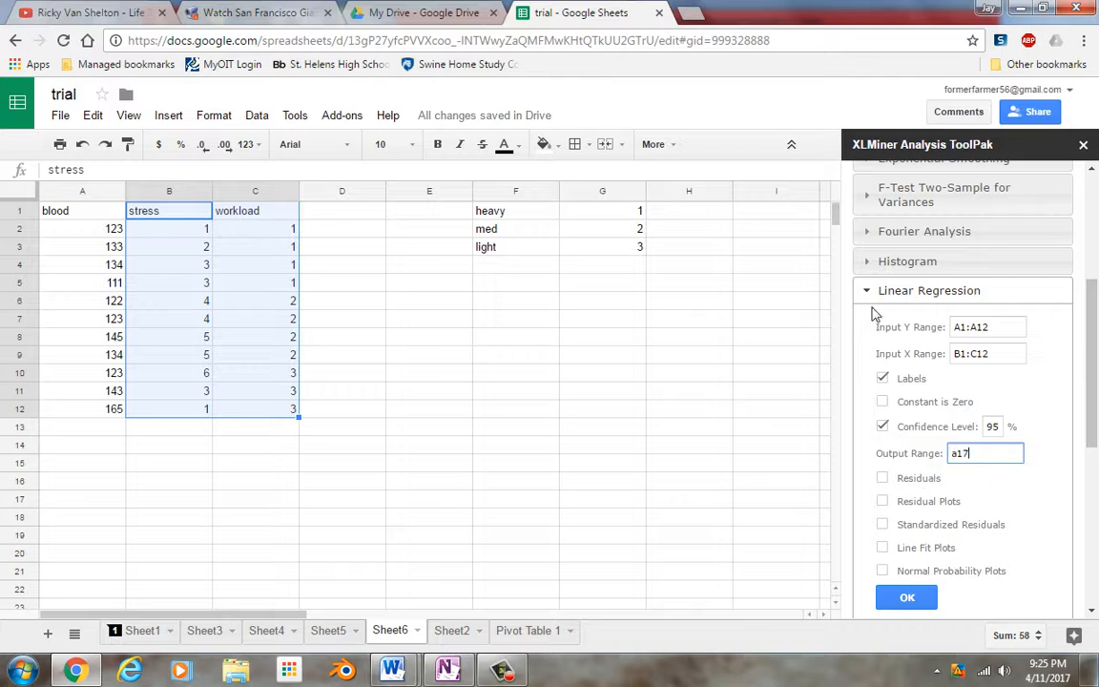
{"action": "scroll", "coordinate": [835, 227], "scroll_direction": "down", "scroll_amount": 3}
{"action": "left_click_drag", "start_coordinate": [834, 221], "coordinate": [836, 221]}
{"action": "left_click", "coordinate": [902, 593]}
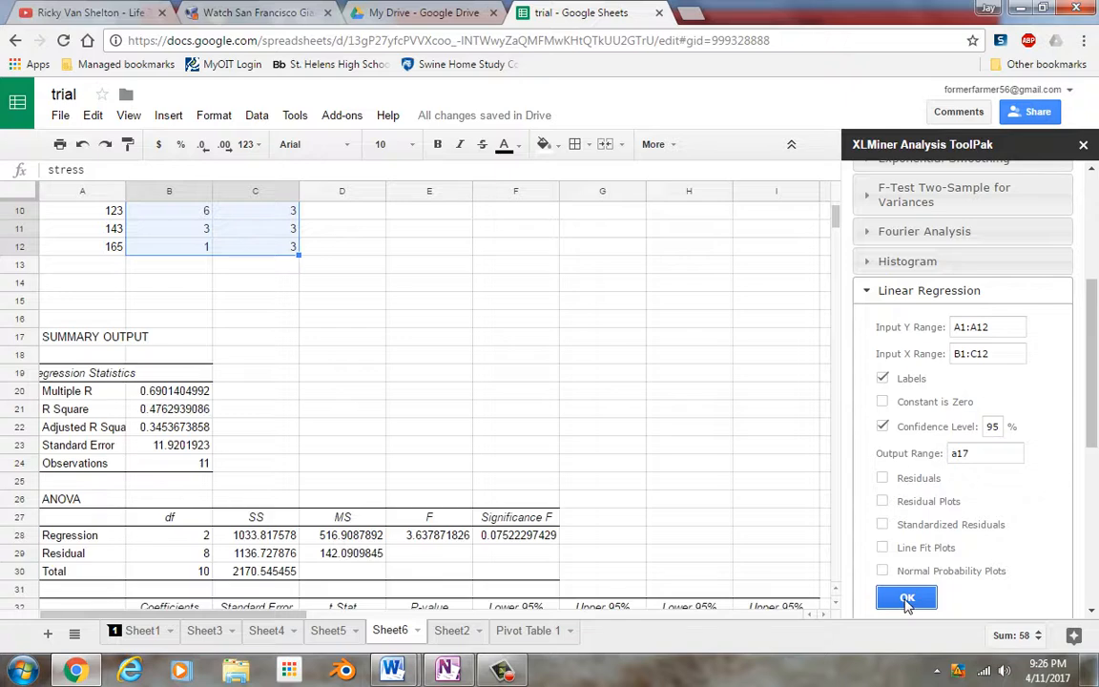
Examine the multiple regression's Significance F and the P-values for stress and workload
{"action": "left_click_drag", "start_coordinate": [834, 219], "coordinate": [836, 222]}
{"action": "left_click", "coordinate": [500, 355]}
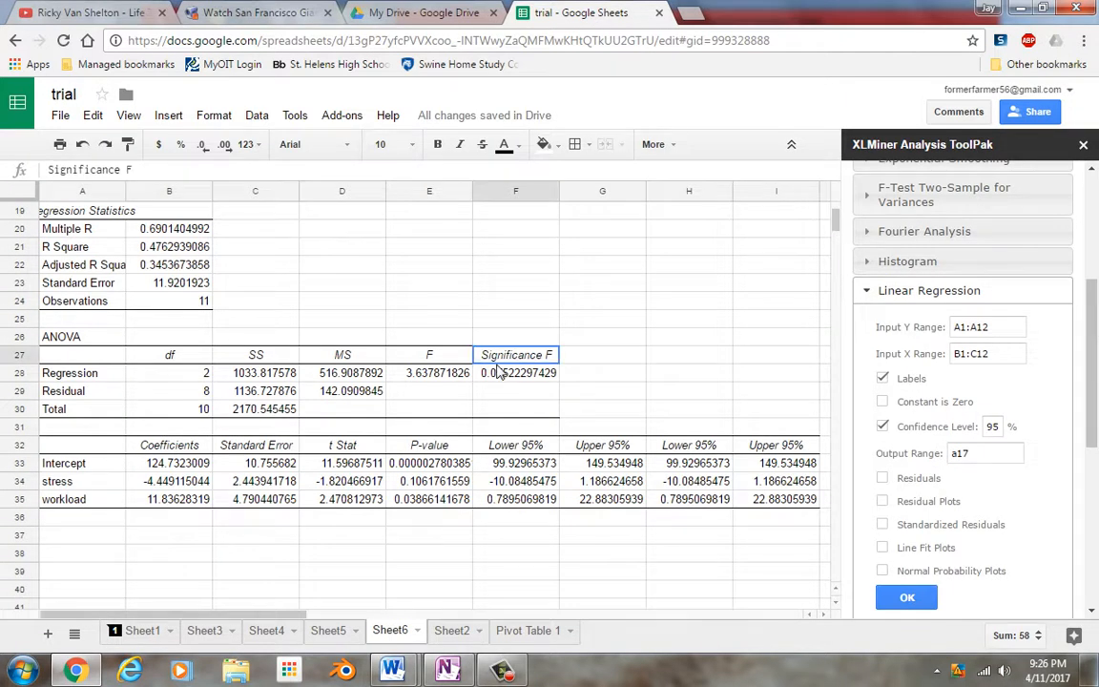
{"action": "left_click", "coordinate": [498, 373]}
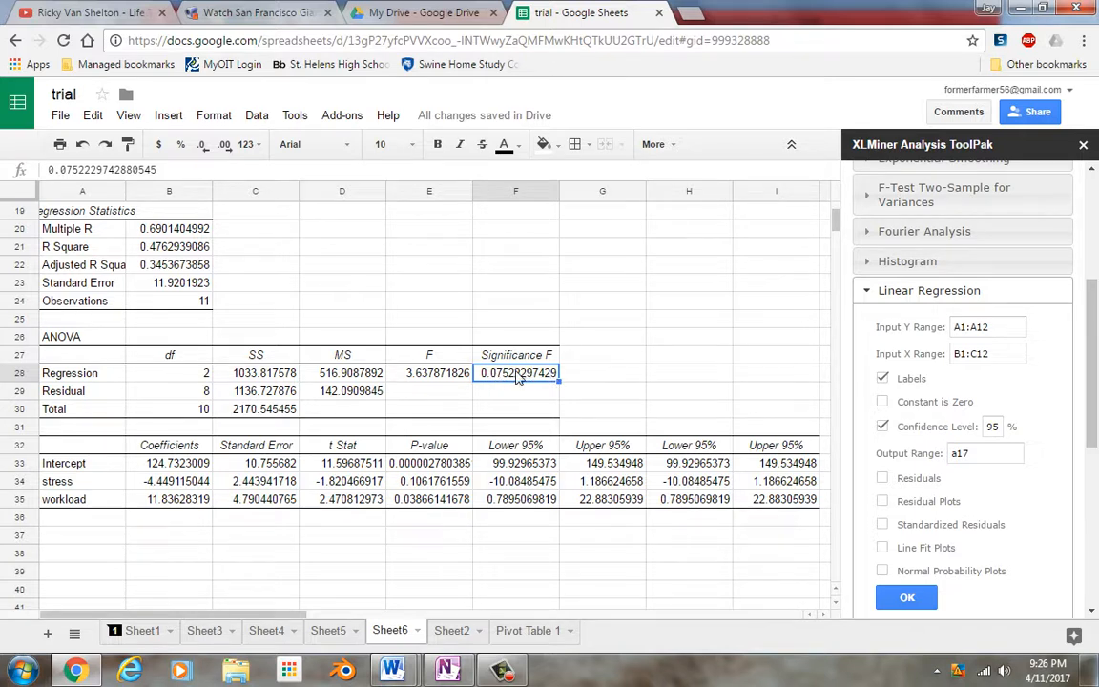
{"action": "left_click", "coordinate": [436, 495]}
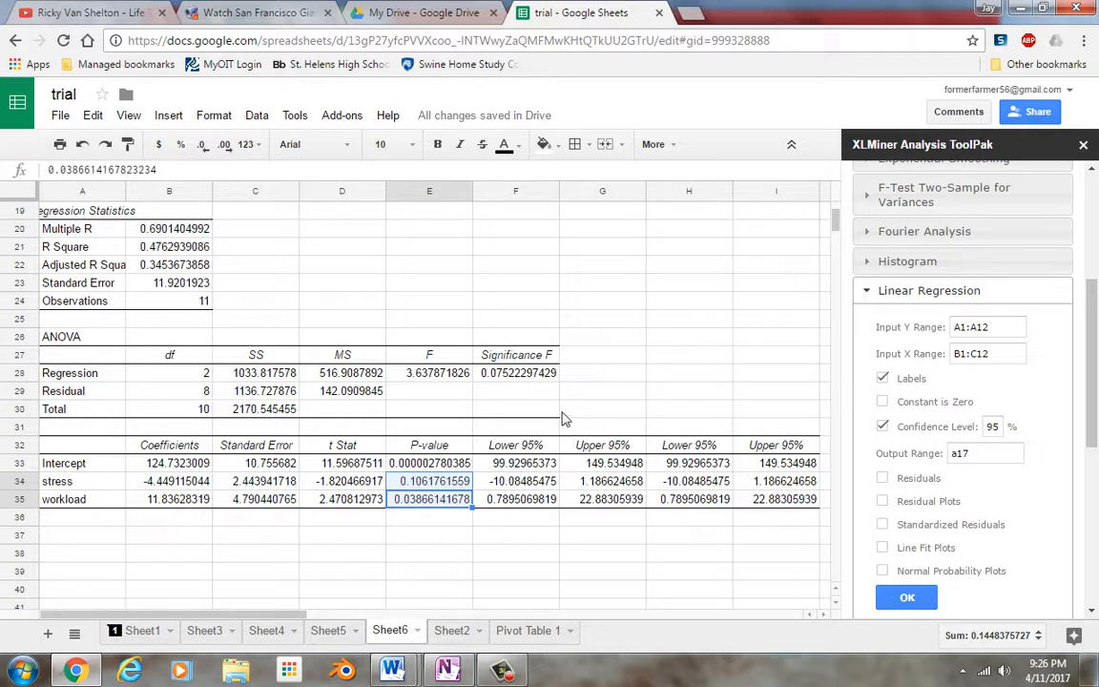
Change the regression's X range to the workload column only, c1:c12
{"action": "left_click_drag", "start_coordinate": [837, 221], "coordinate": [833, 215]}
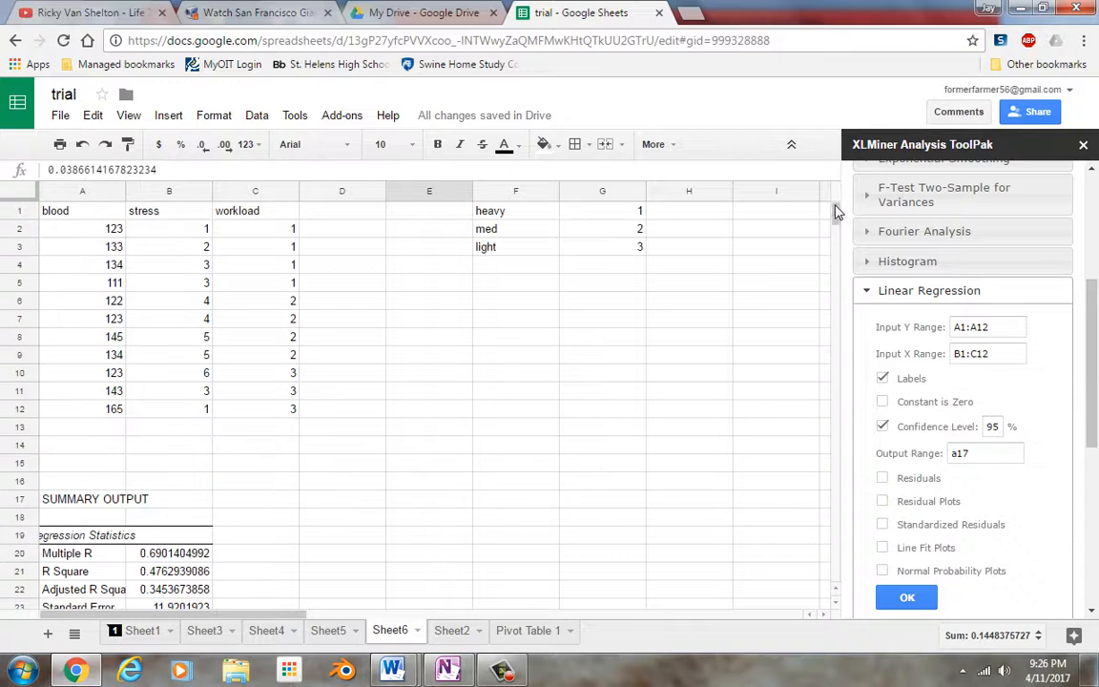
{"action": "left_click", "coordinate": [172, 192]}
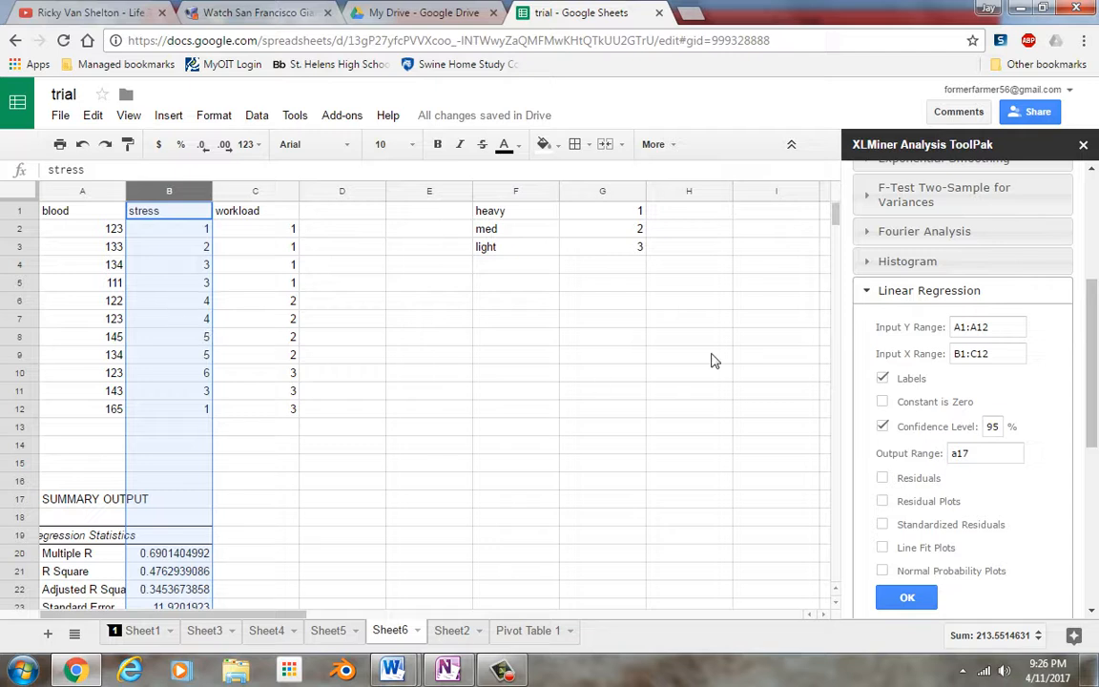
{"action": "left_click", "coordinate": [992, 358]}
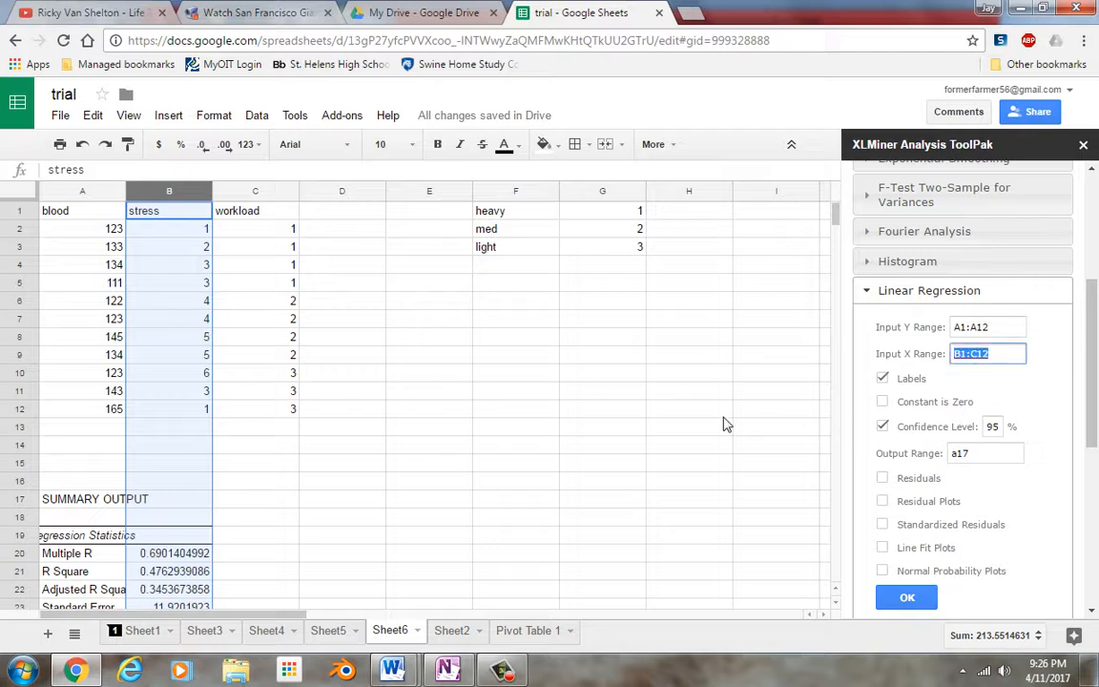
{"action": "type", "text": "c1"}
Try running the workload-only regression with its output at A17, and undo the overwritten results
{"action": "left_click", "coordinate": [919, 598]}
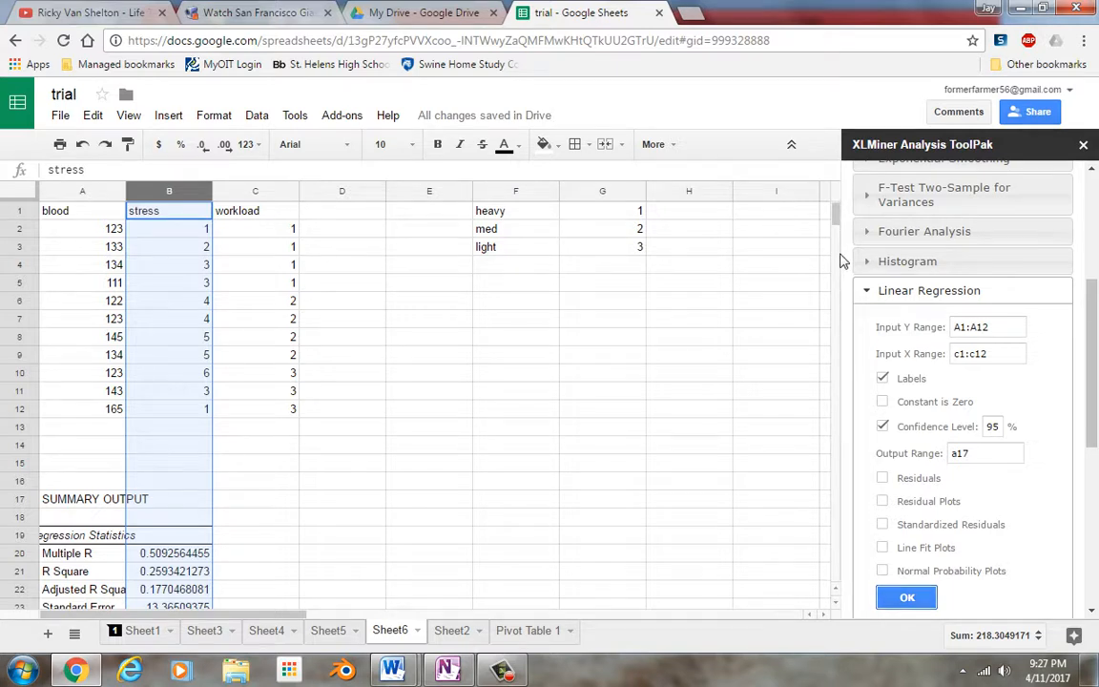
{"action": "scroll", "coordinate": [836, 225], "scroll_direction": "down", "scroll_amount": 5}
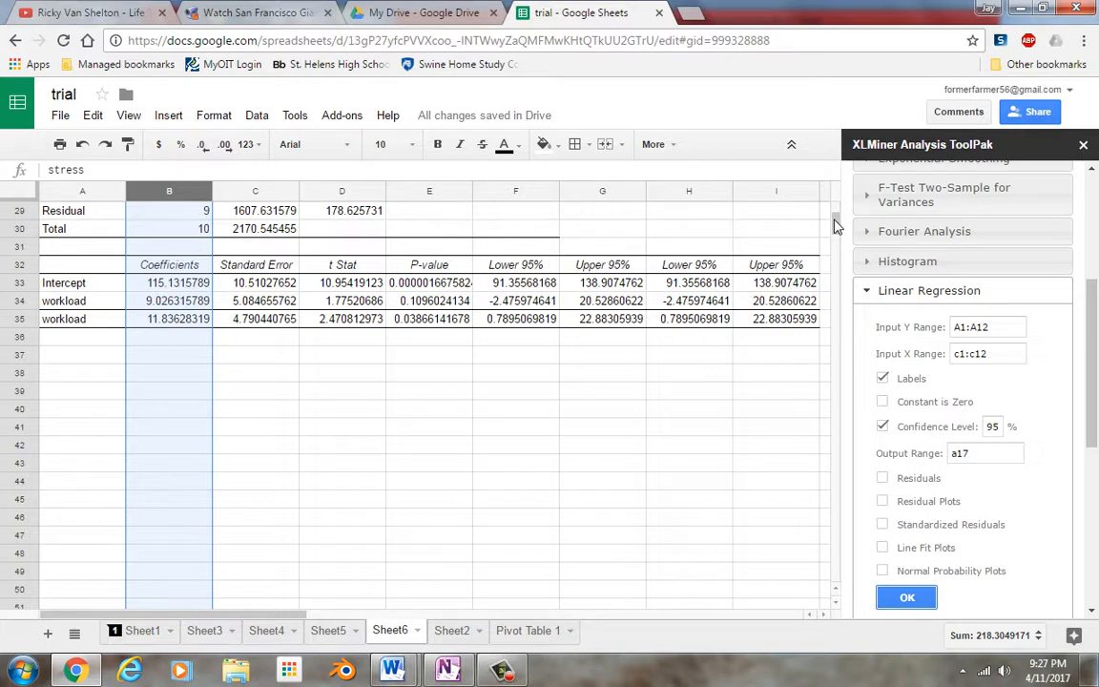
{"action": "scroll", "coordinate": [835, 225], "scroll_direction": "up", "scroll_amount": 5}
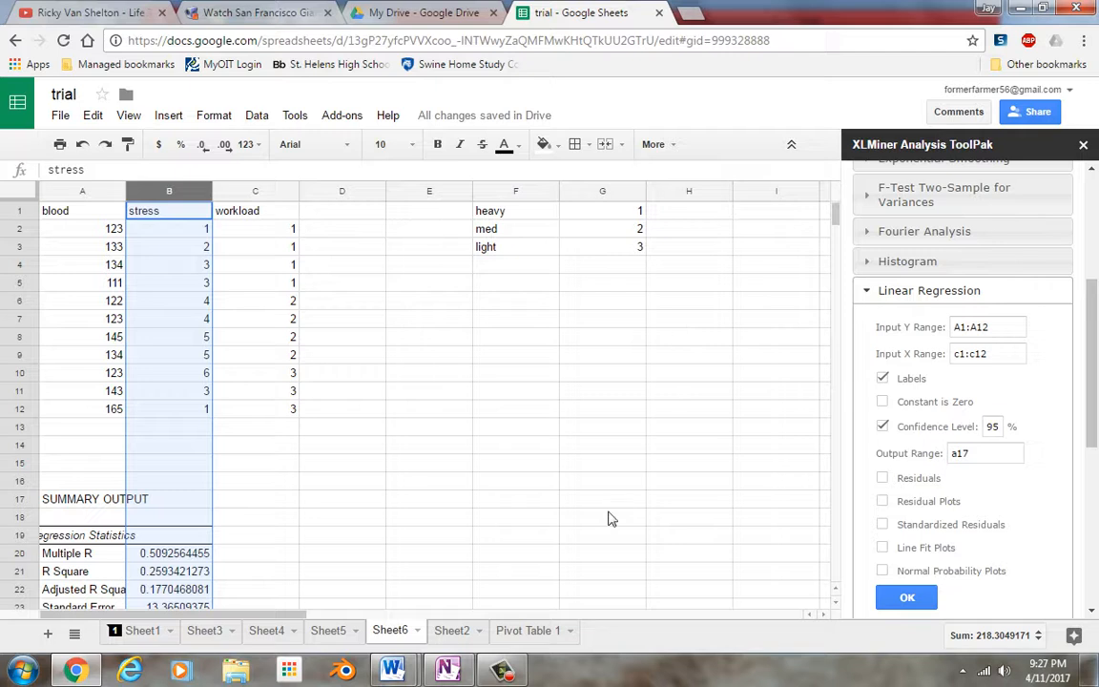
{"action": "key", "text": "Delete"}
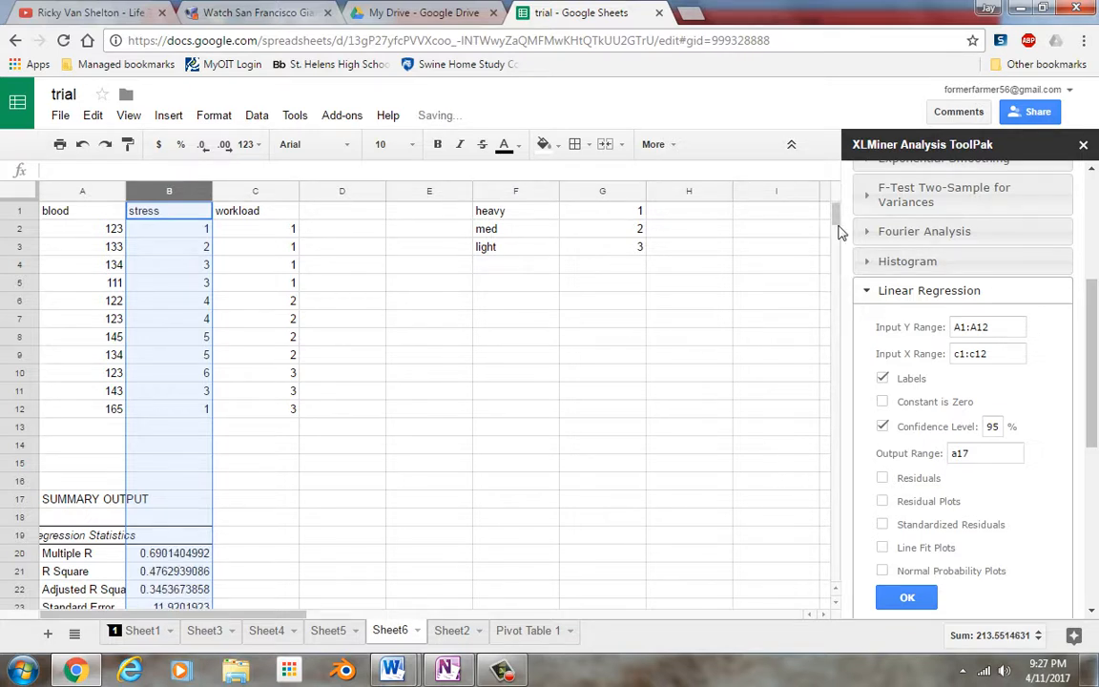
Set the output range to A40, below the existing results, and run the workload-only regression
{"action": "scroll", "coordinate": [840, 232], "scroll_direction": "down", "scroll_amount": 15}
{"action": "scroll", "coordinate": [839, 232], "scroll_direction": "up", "scroll_amount": 12}
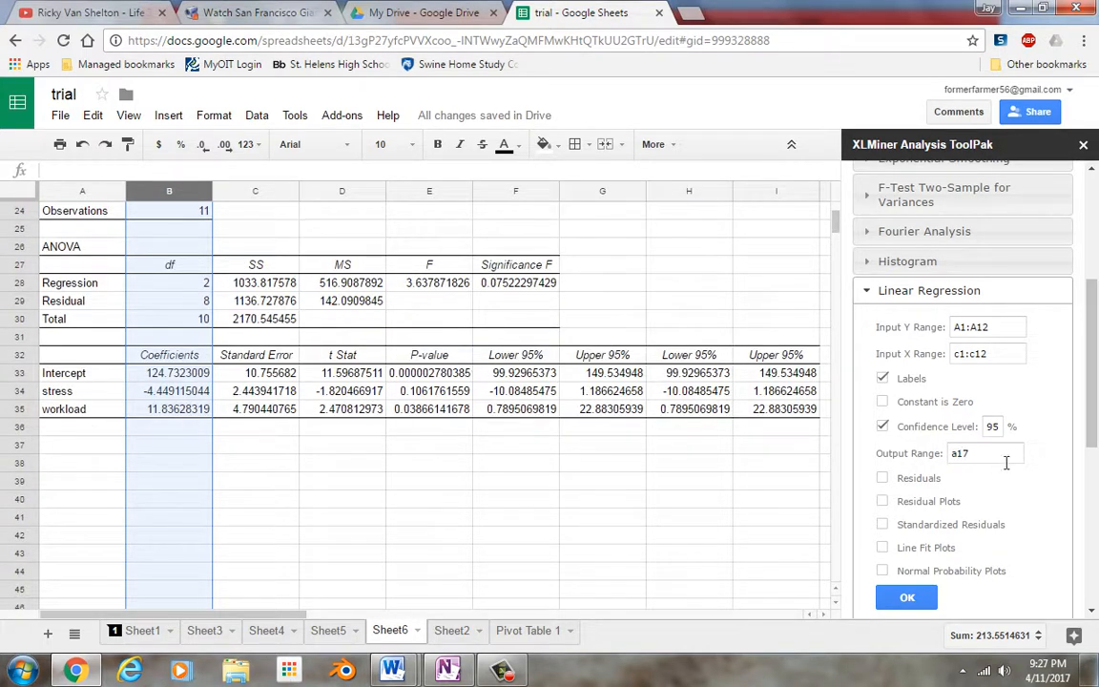
{"action": "double_click", "coordinate": [956, 455]}
{"action": "type", "text": "B1:B1000"}
{"action": "key", "text": "ctrl+a"}
{"action": "key", "text": "BackSpace"}
{"action": "left_click", "coordinate": [908, 599]}
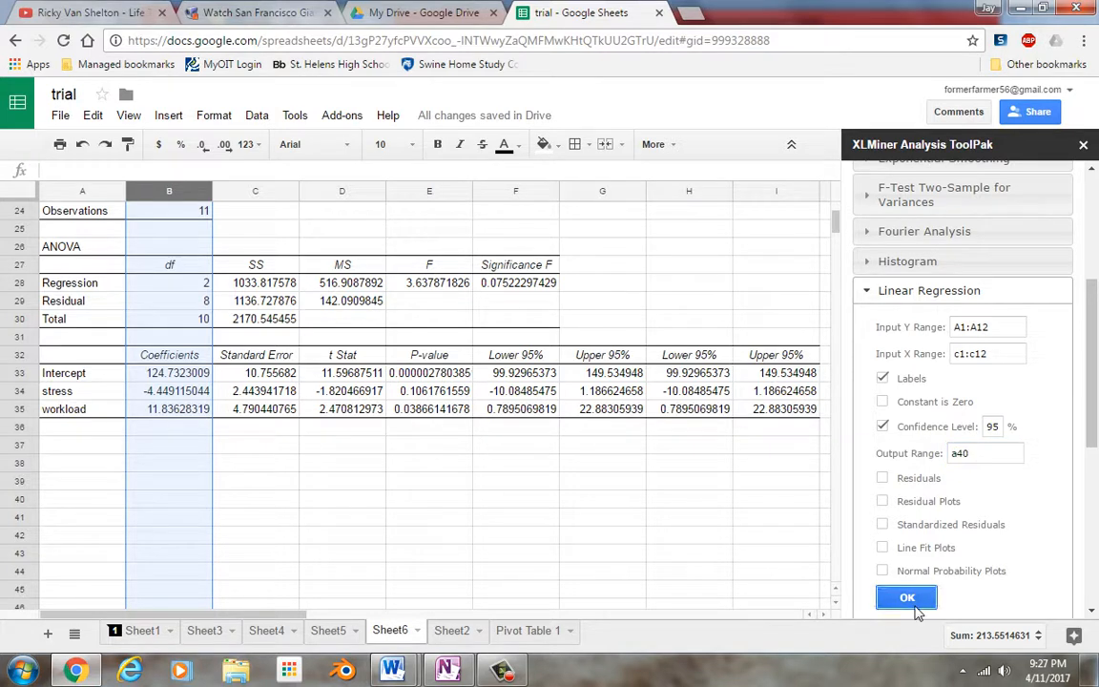
Highlight the multiple regression's Significance F value in F28 with a yellow fill
{"action": "left_click", "coordinate": [515, 286]}
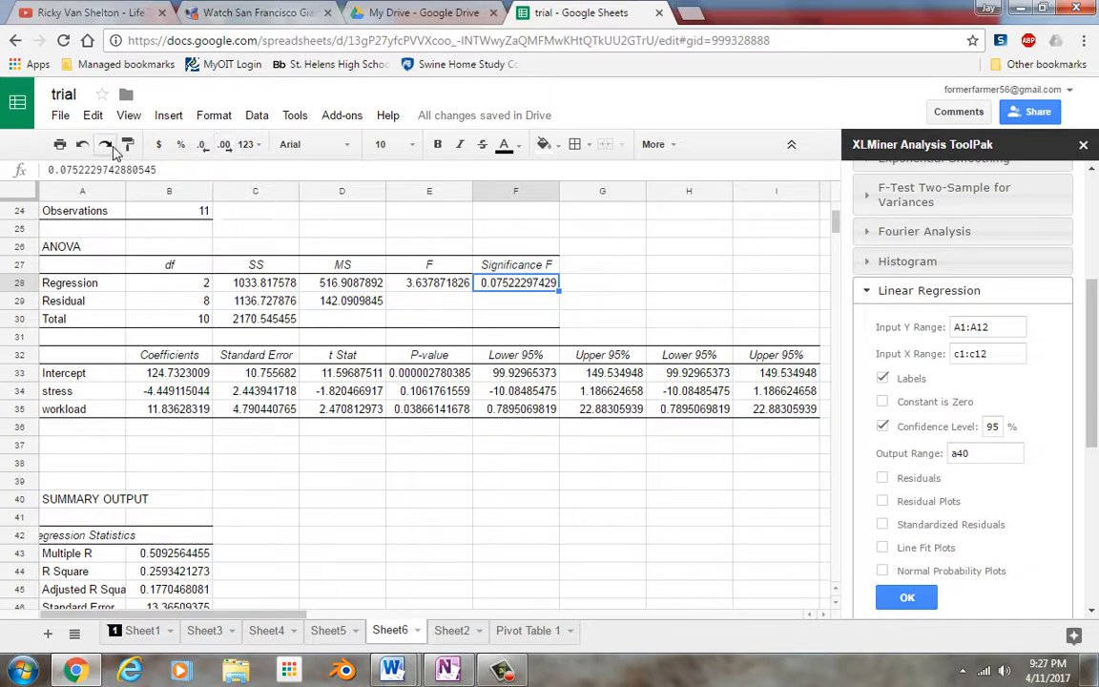
{"action": "left_click", "coordinate": [545, 144]}
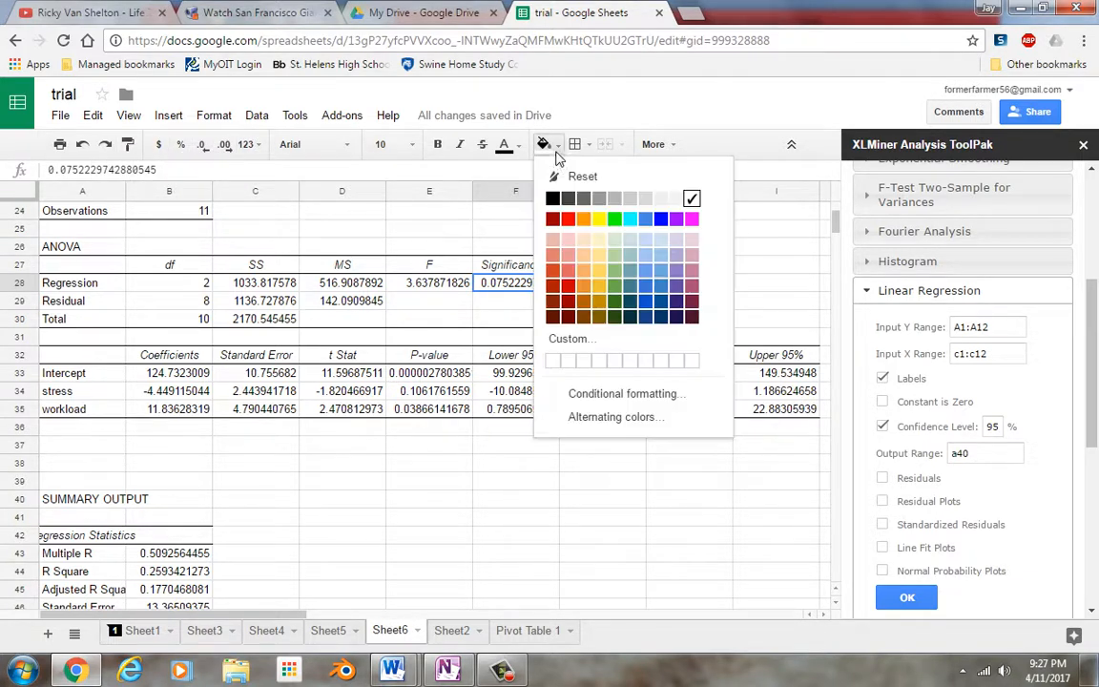
{"action": "left_click", "coordinate": [599, 217]}
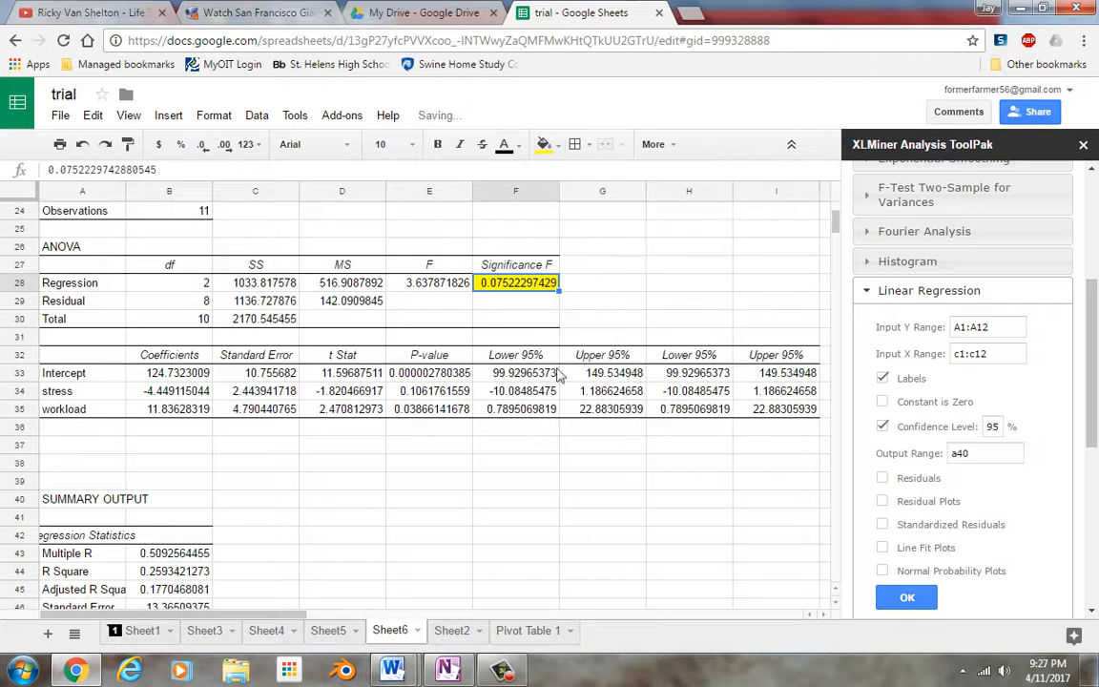
Compare the workload P-value of the multiple regression with the Significance F and P-value of the workload-only regression
{"action": "left_click", "coordinate": [434, 409]}
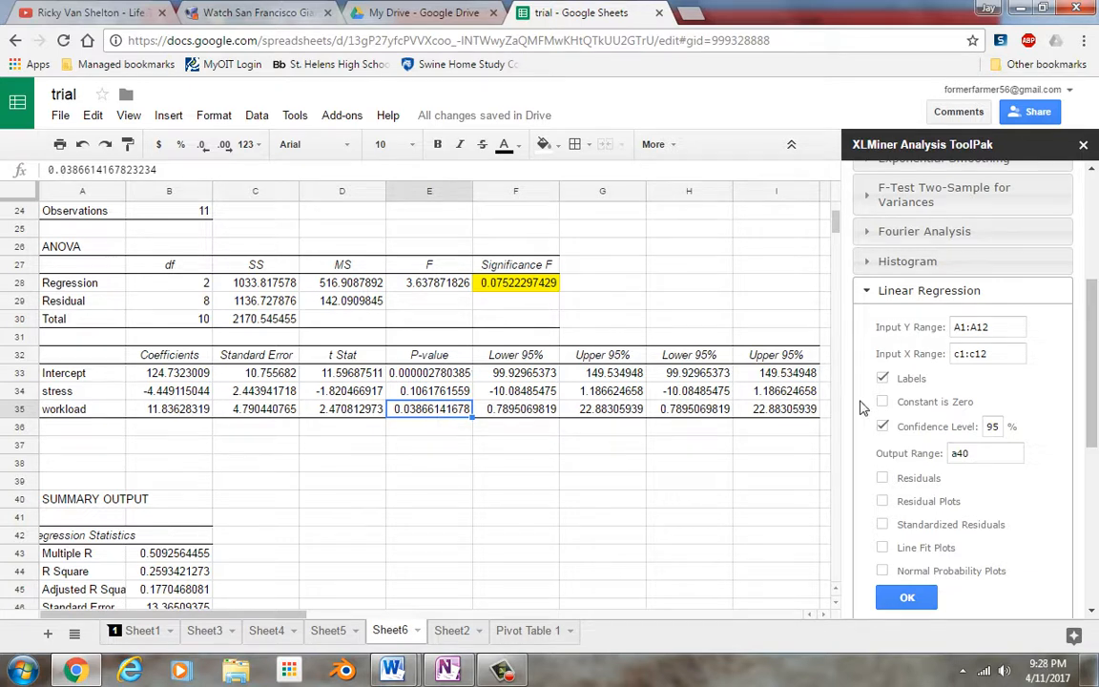
{"action": "left_click", "coordinate": [835, 607]}
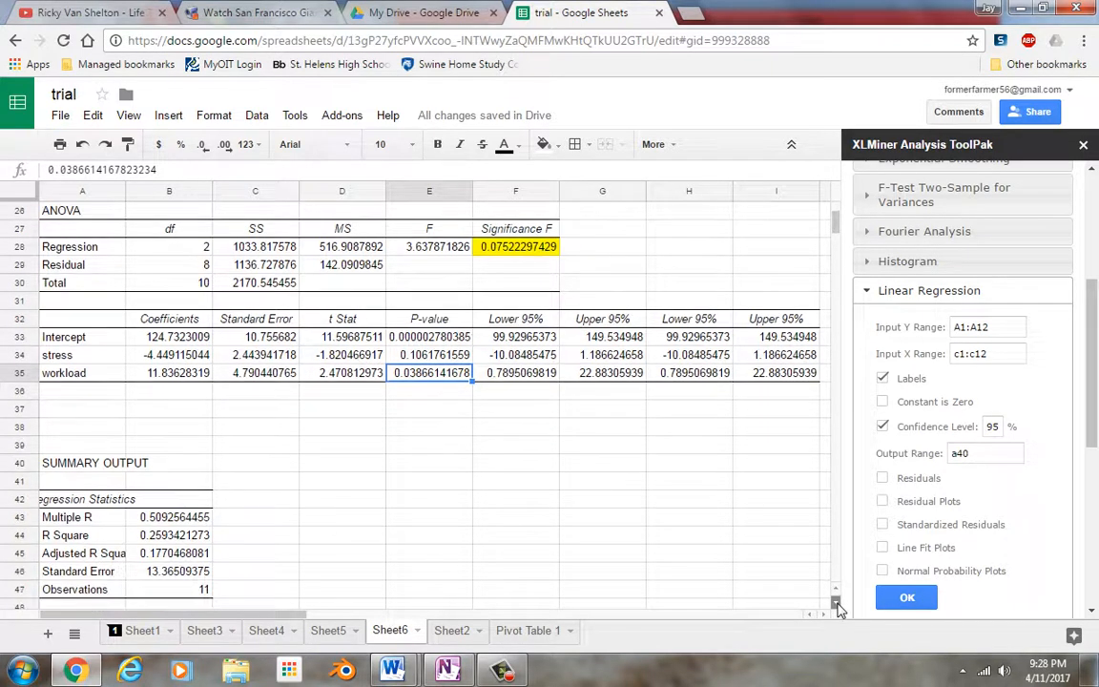
{"action": "scroll", "coordinate": [840, 609], "scroll_direction": "down", "scroll_amount": 4}
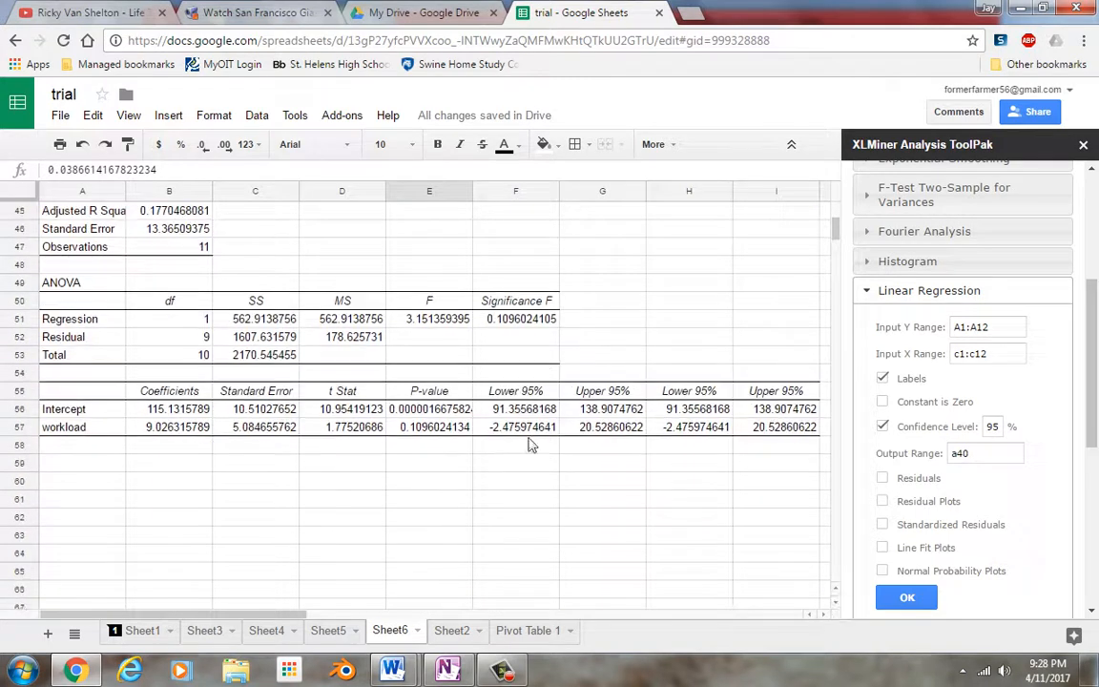
{"action": "left_click", "coordinate": [528, 321]}
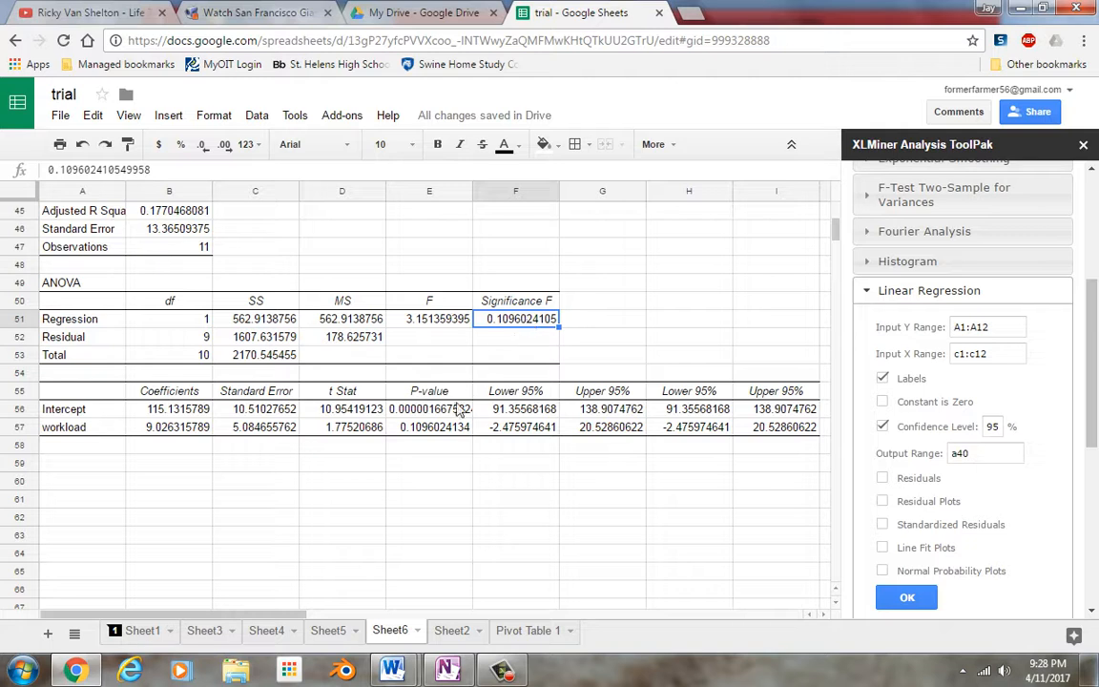
{"action": "left_click", "coordinate": [435, 431]}
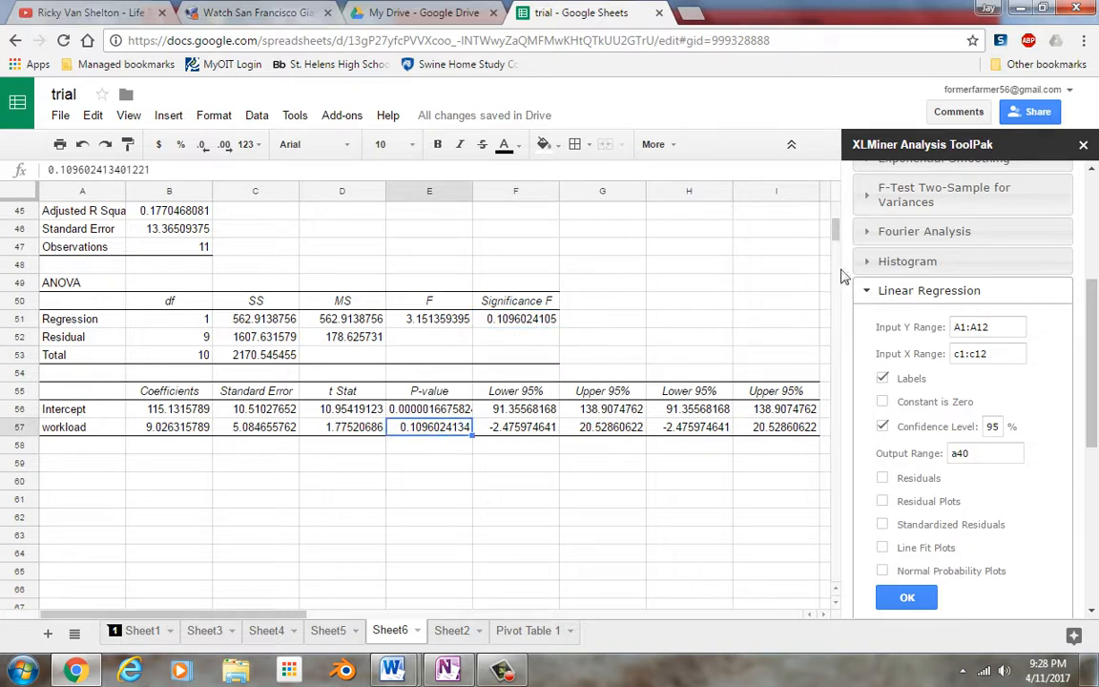
{"action": "scroll", "coordinate": [836, 220], "scroll_direction": "up", "scroll_amount": 10}
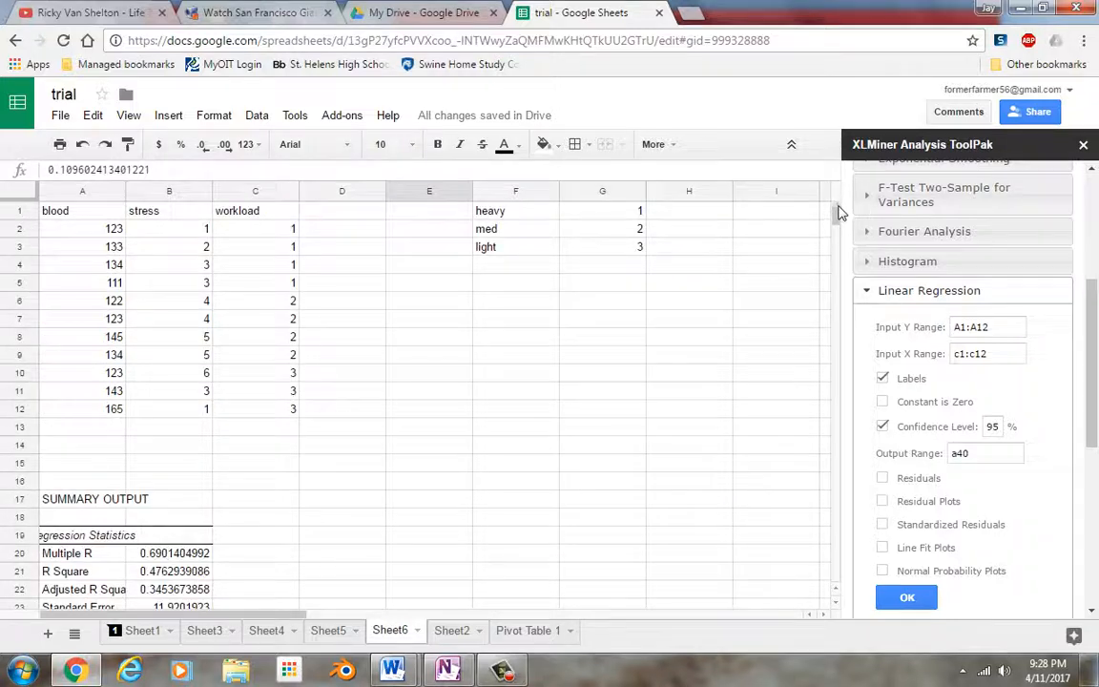
{"action": "scroll", "coordinate": [839, 215], "scroll_direction": "down", "scroll_amount": 3}
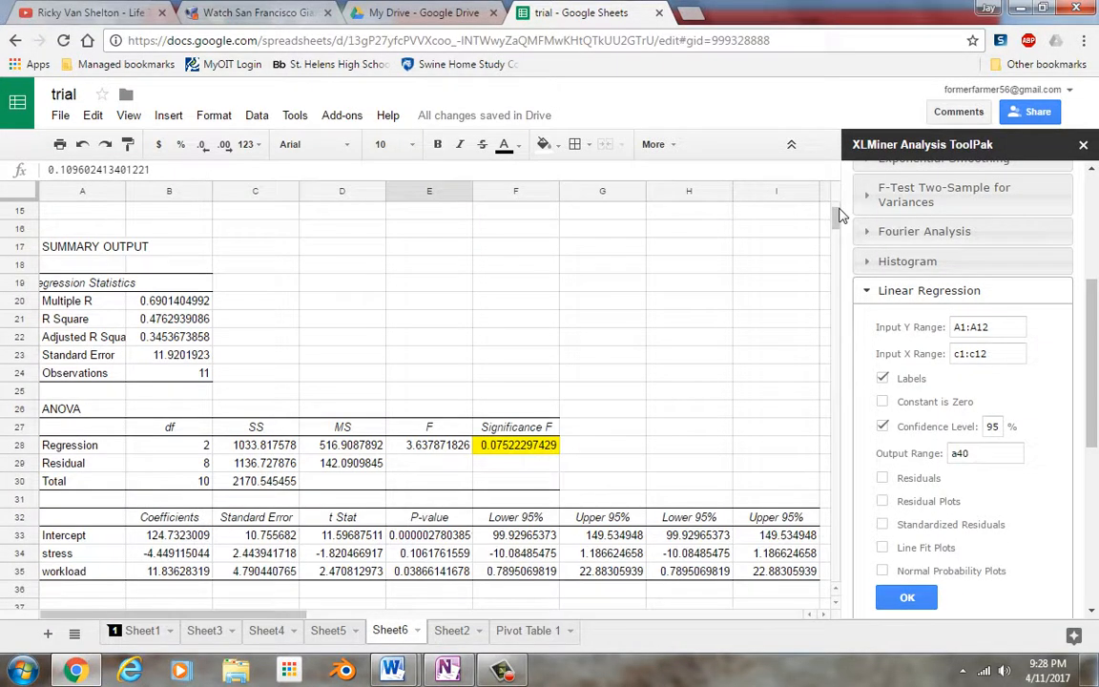